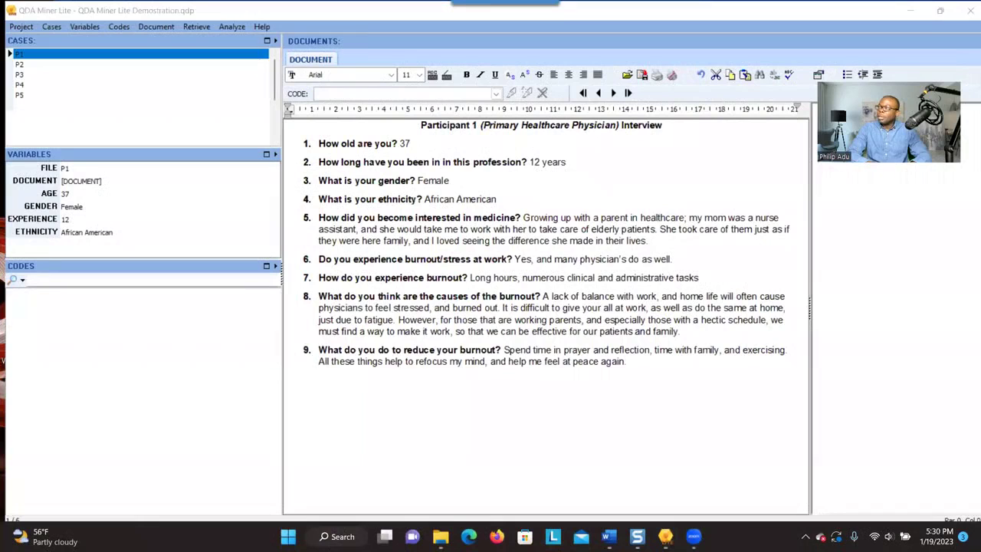
Switch to Word, copy the "Burnout causes" label beside the first research question, and return to QDA Miner Lite
click(609, 537)
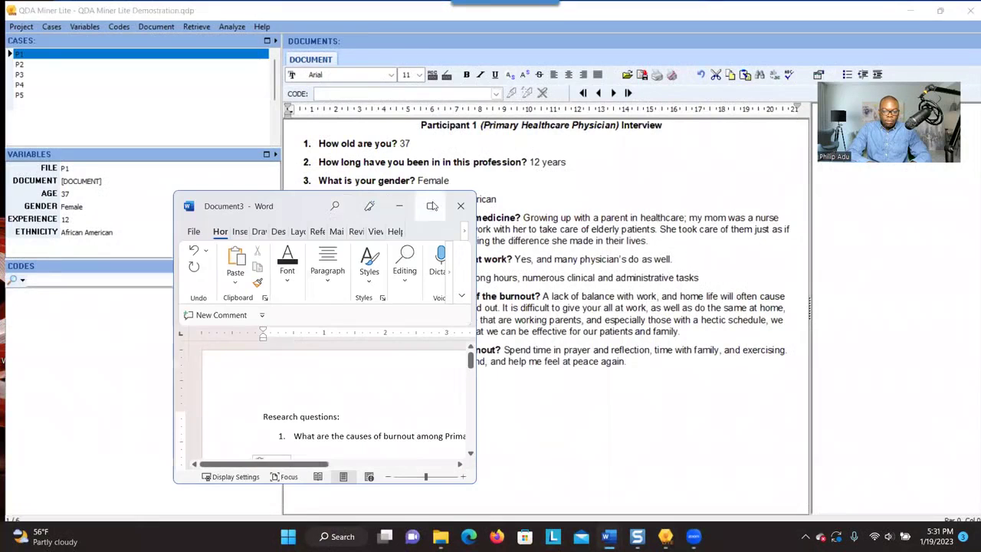
click(429, 207)
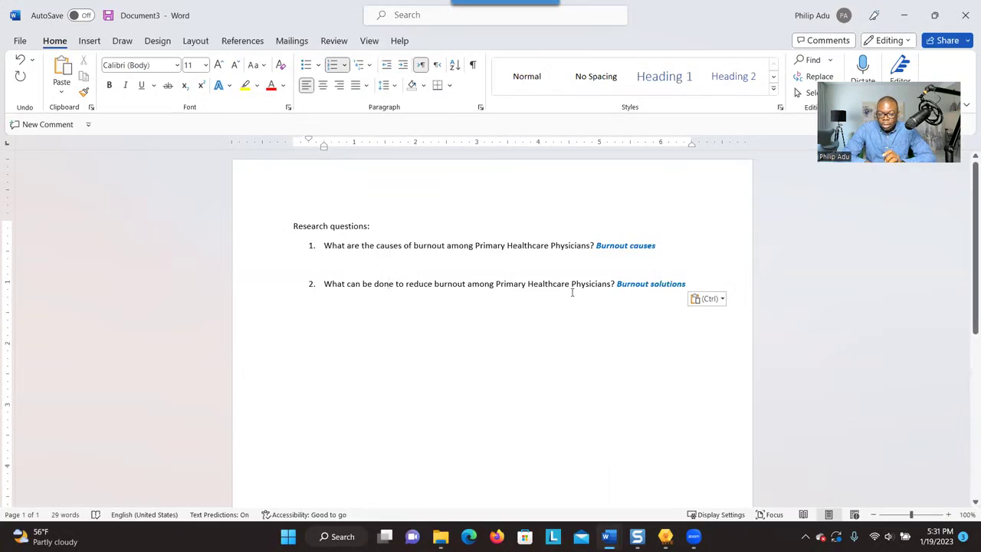
drag(659, 247, 596, 246)
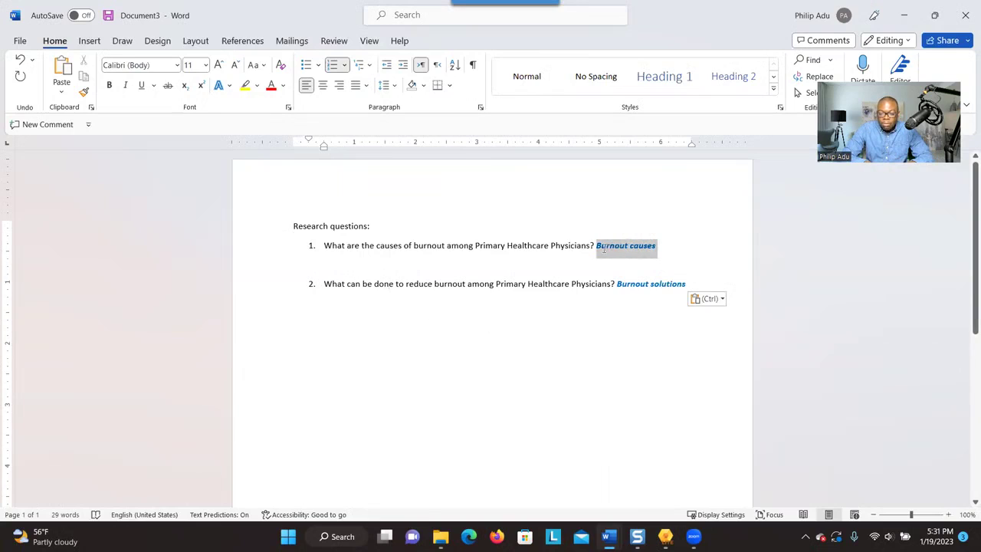
click(559, 251)
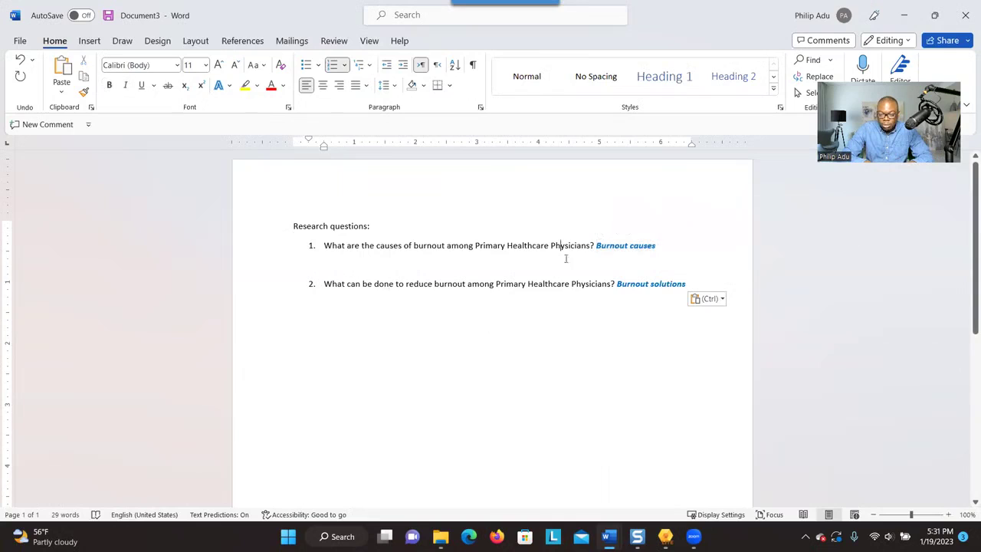
drag(657, 252, 605, 253)
key(ctrl+c)
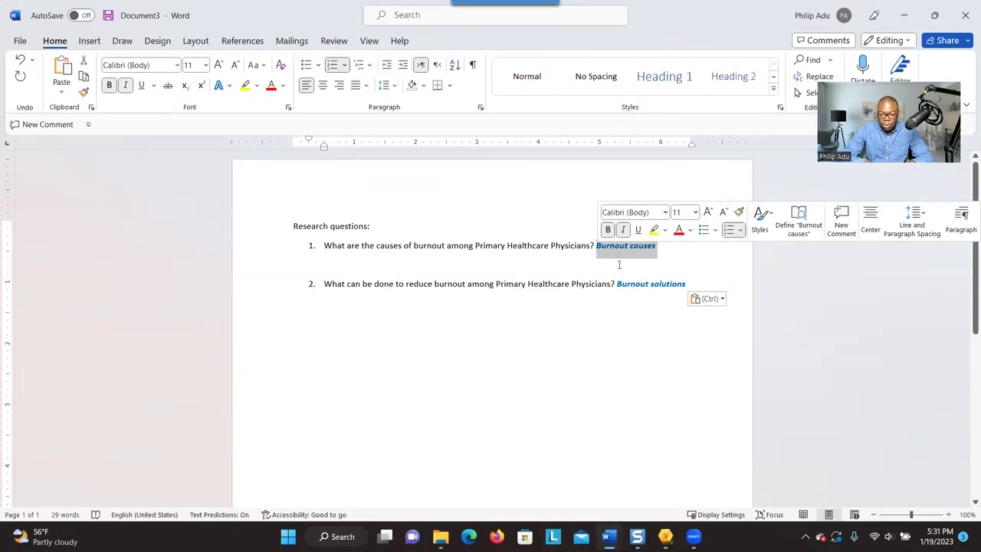
drag(687, 286, 622, 287)
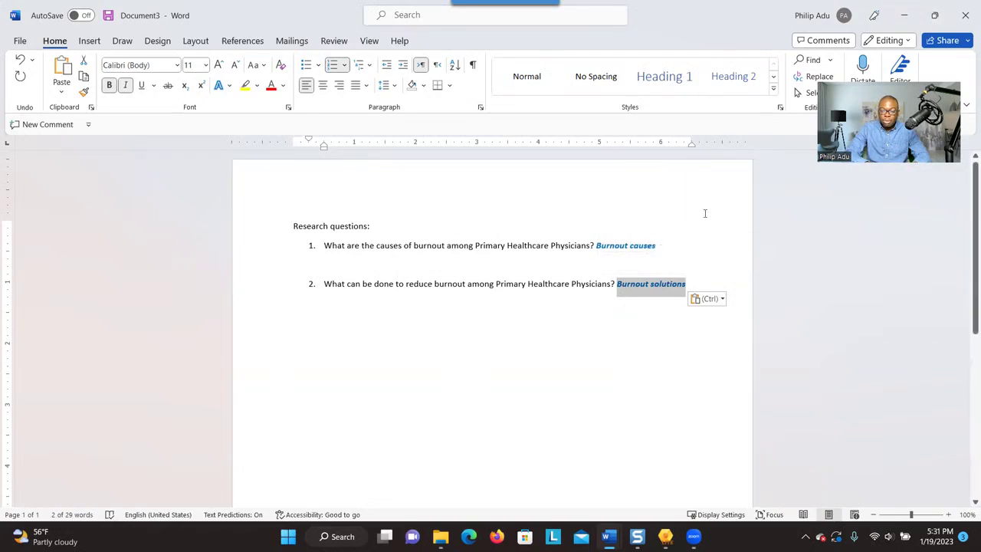
click(905, 17)
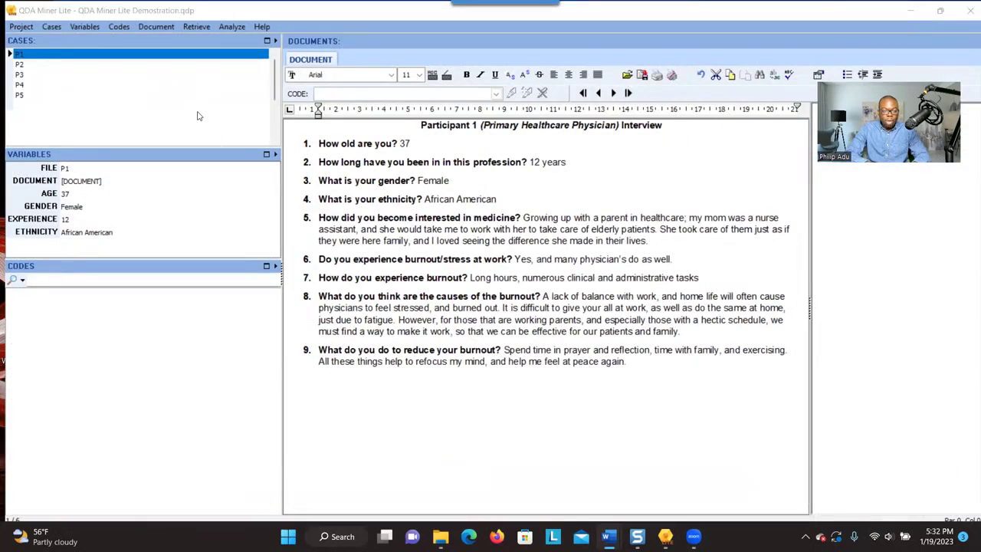
click(274, 91)
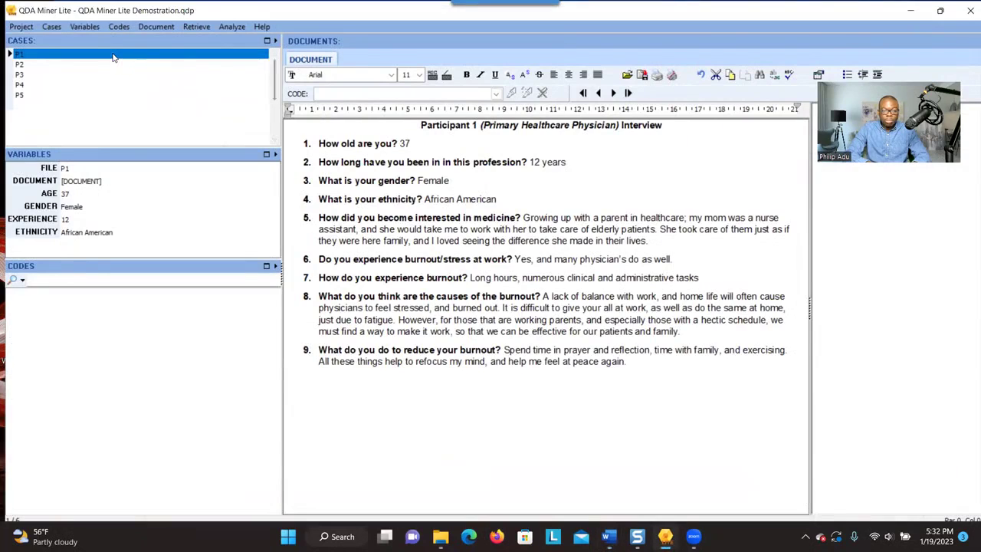
drag(418, 180, 661, 337)
click(395, 293)
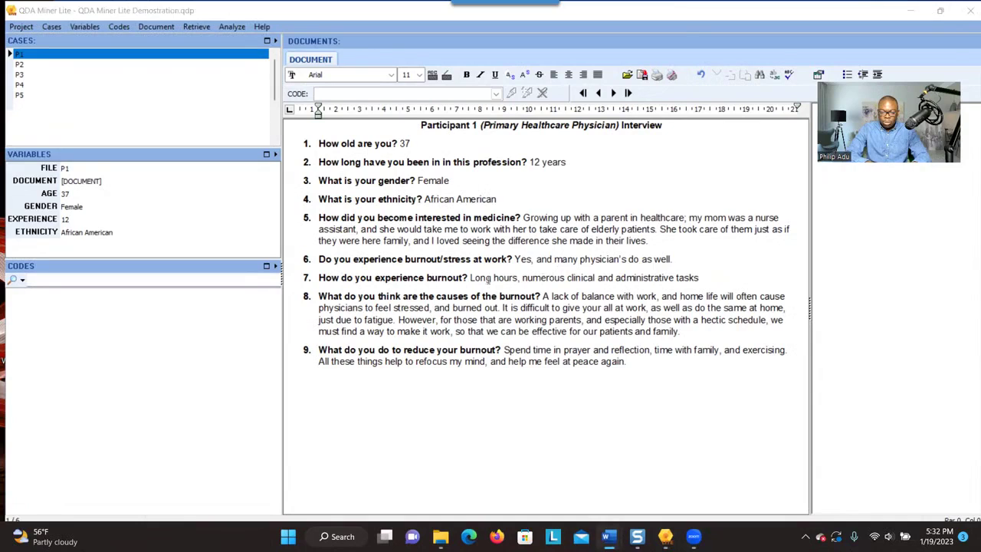
Start a new code for "Long hours" in the question 7 answer and name it Having 'long hours'
drag(470, 277, 515, 278)
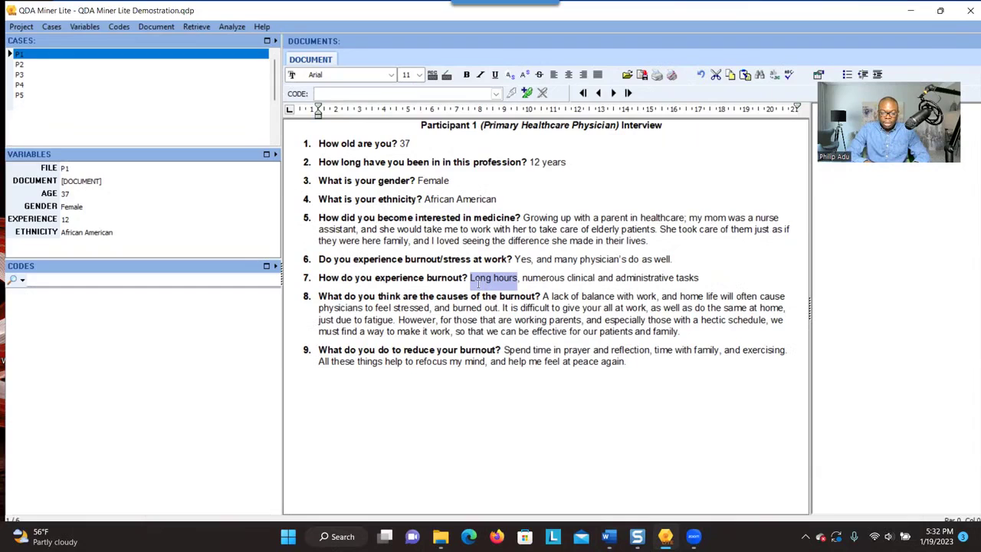
right_click(234, 330)
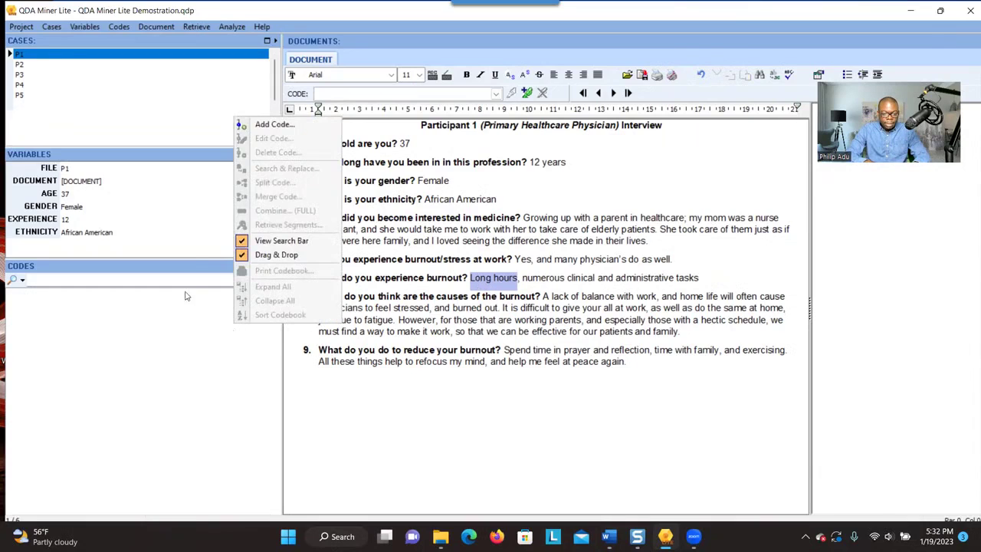
click(259, 127)
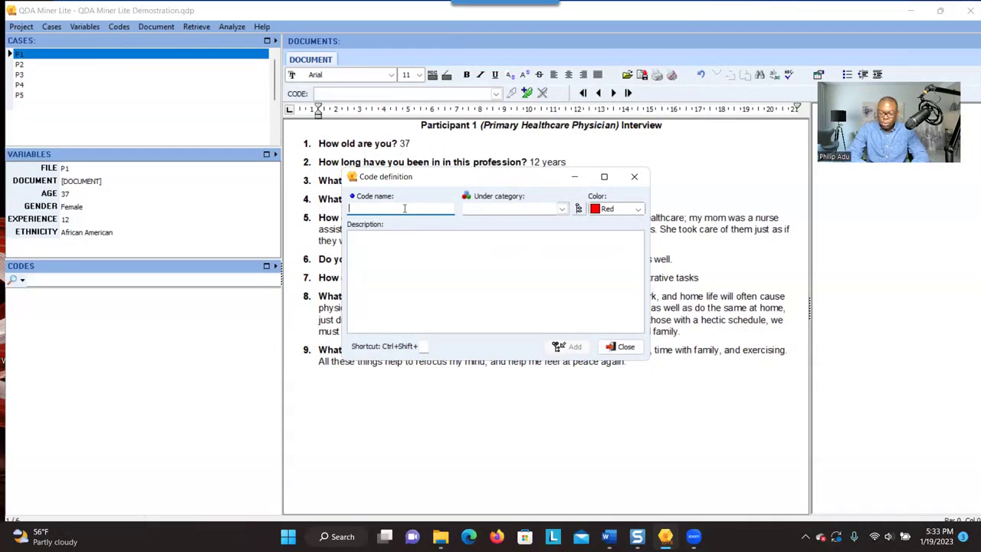
text(Having 'lon)
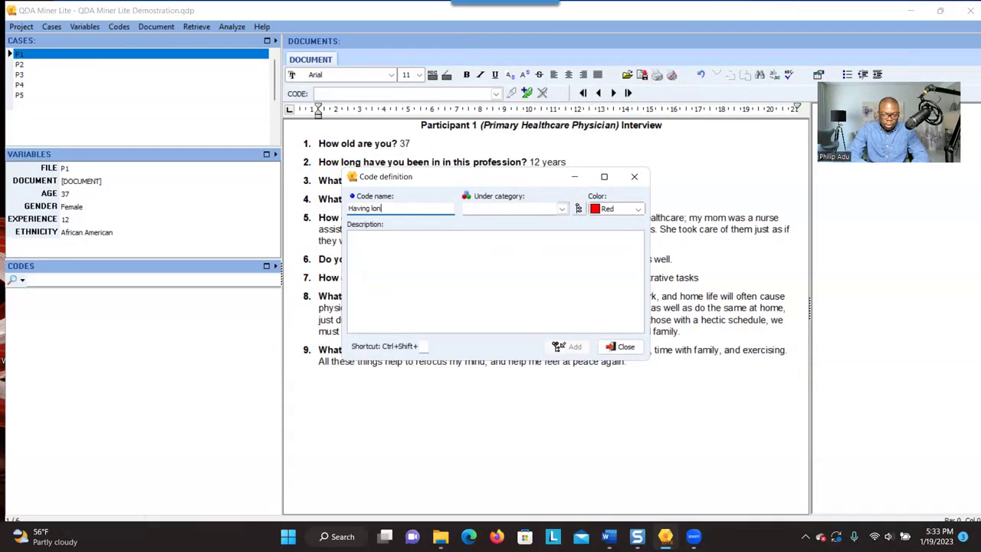
text(g hours')
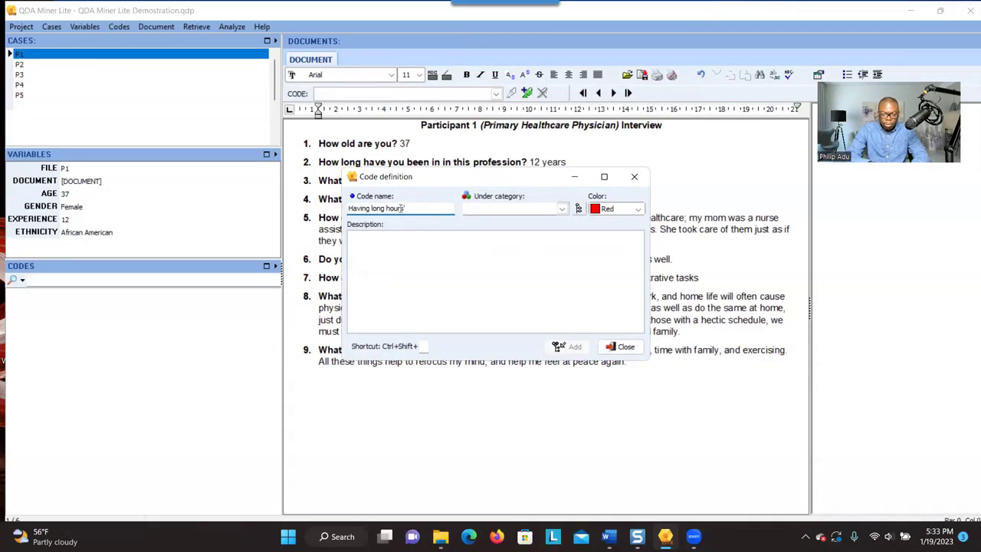
click(372, 208)
text(')
drag(412, 208, 373, 208)
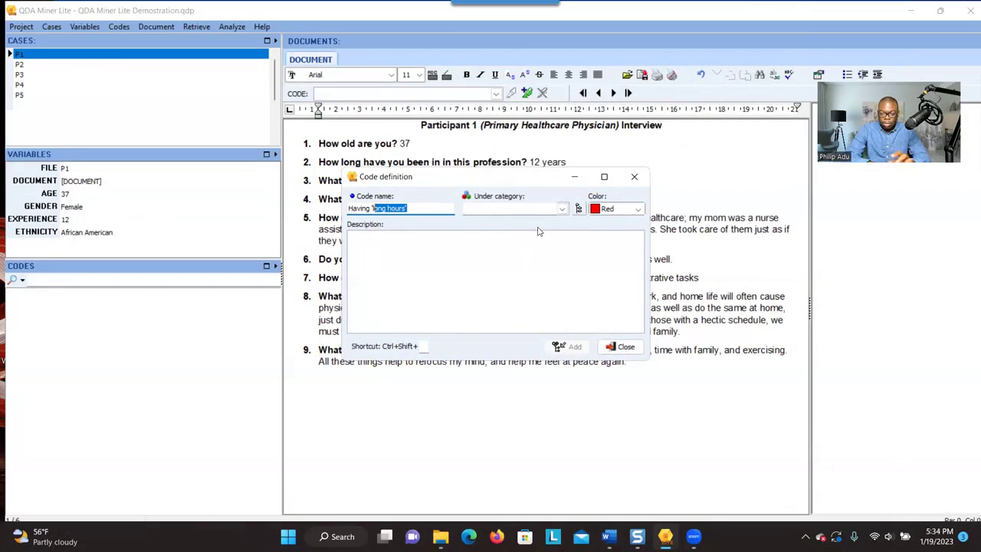
Paste the copied label as the new code's category and extend it to "Burnout causes (RQ1)"
click(499, 207)
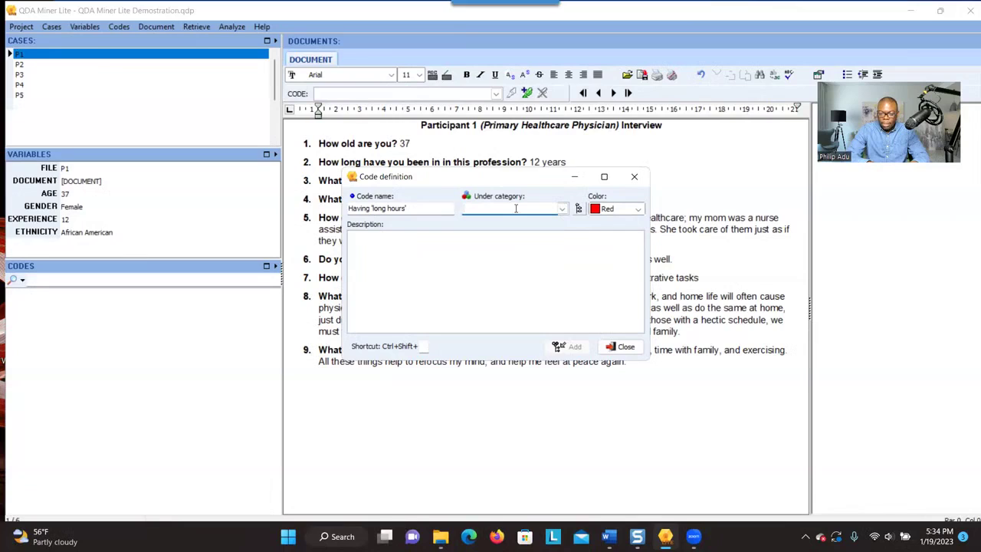
drag(349, 209, 360, 209)
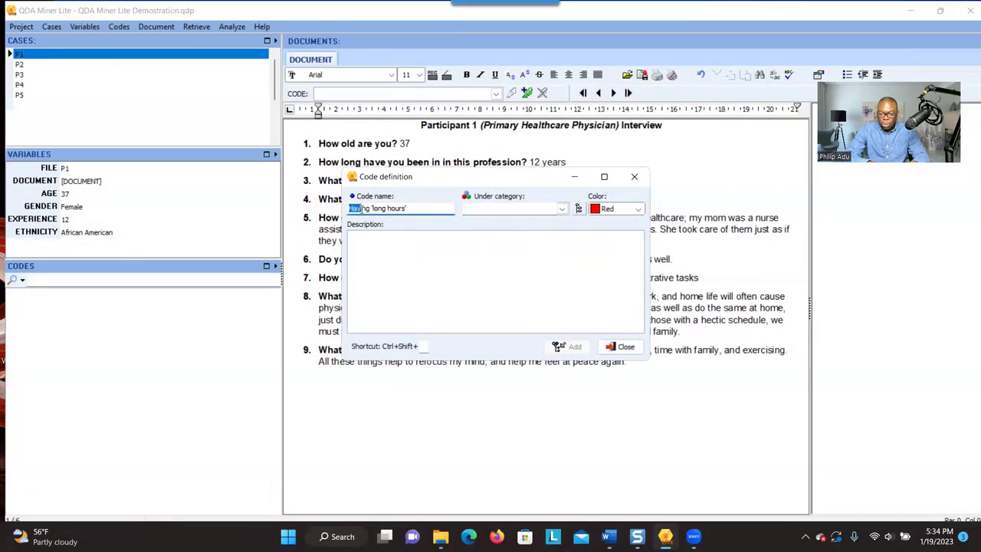
click(481, 208)
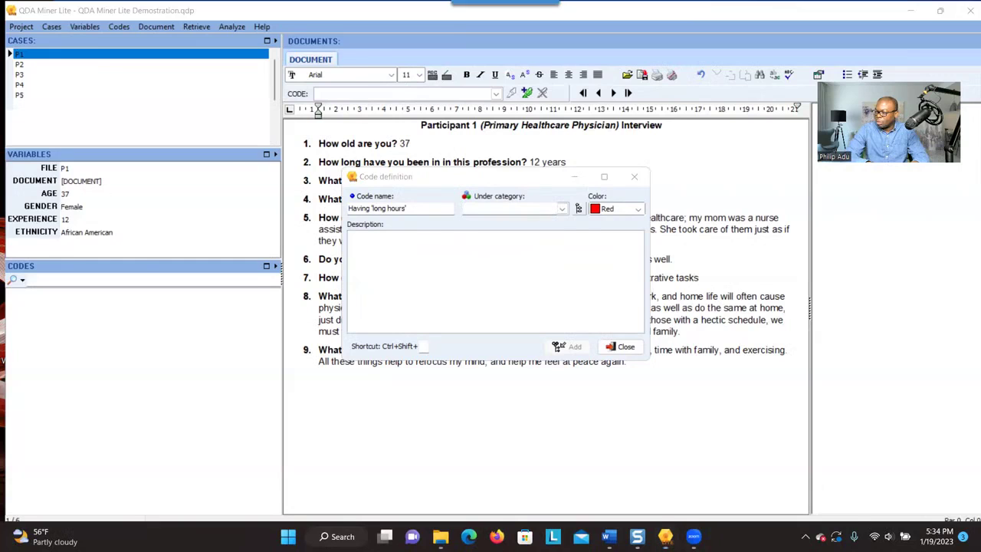
key(alt+Tab)
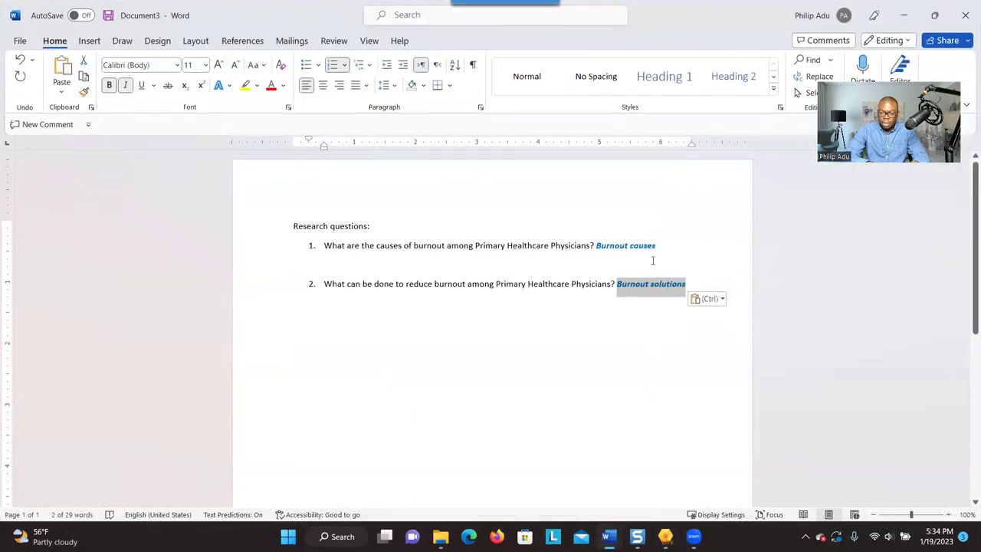
key(alt+Tab)
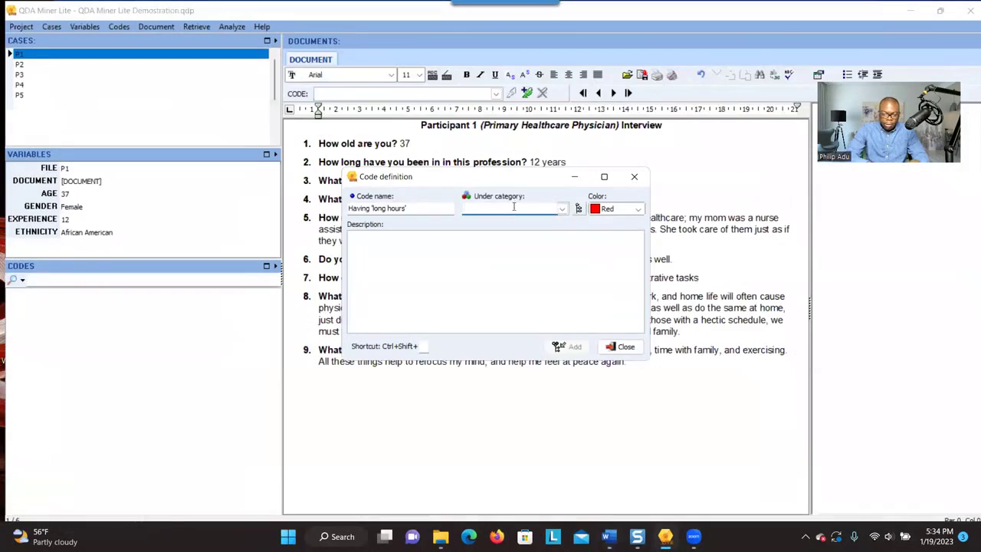
key(ctrl+v)
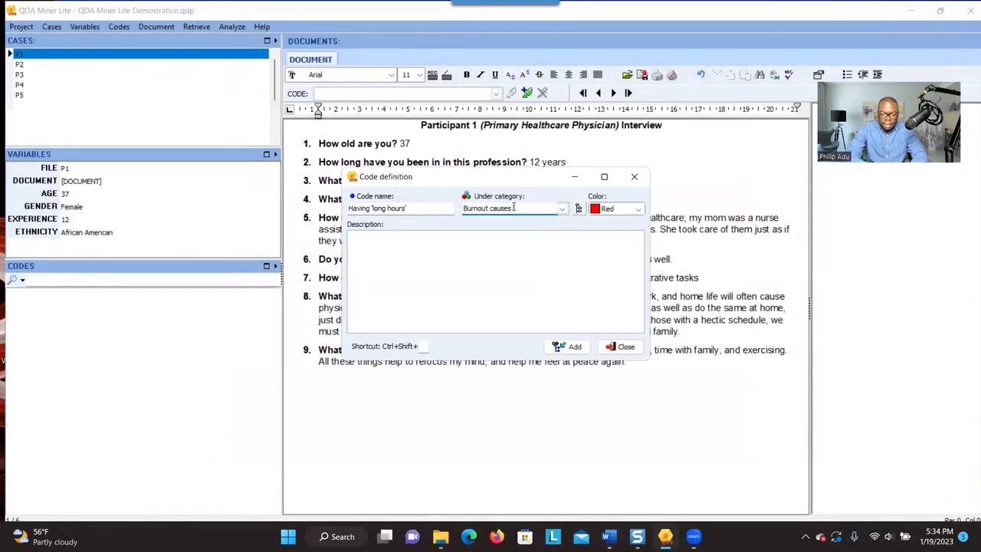
text((R)
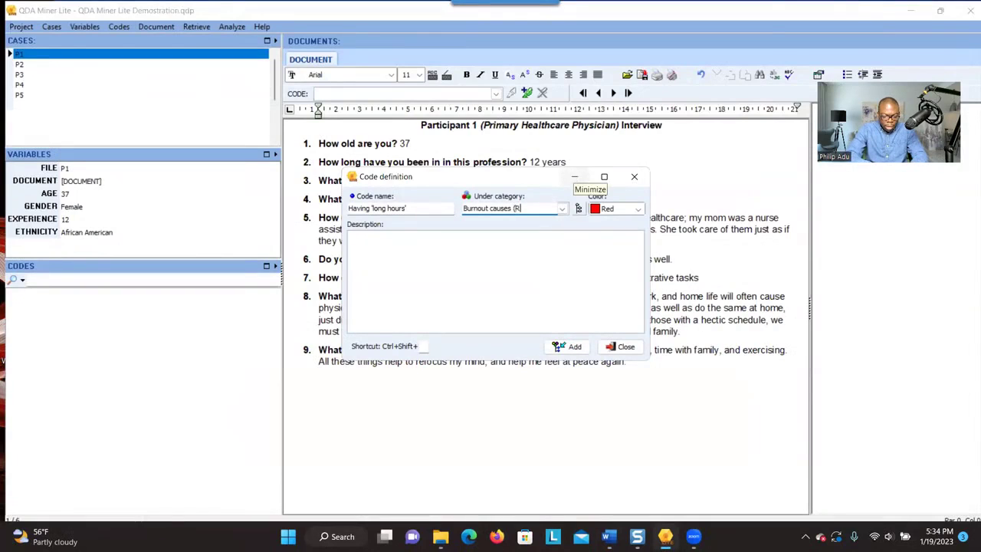
text(Q1))
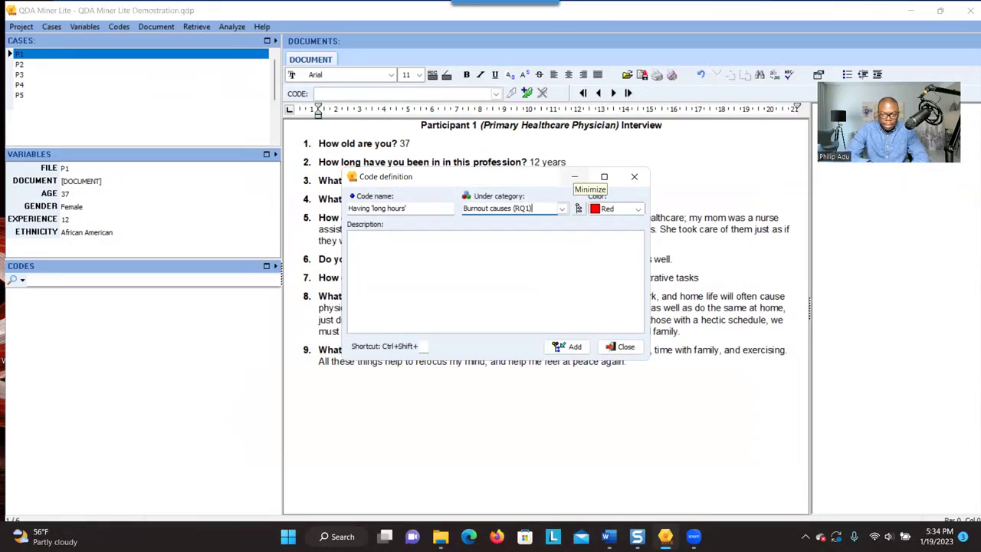
Describe the code as "This code represents participant's expression of the long hours they spend taking care of patients.", add it, and close the code definition
click(556, 245)
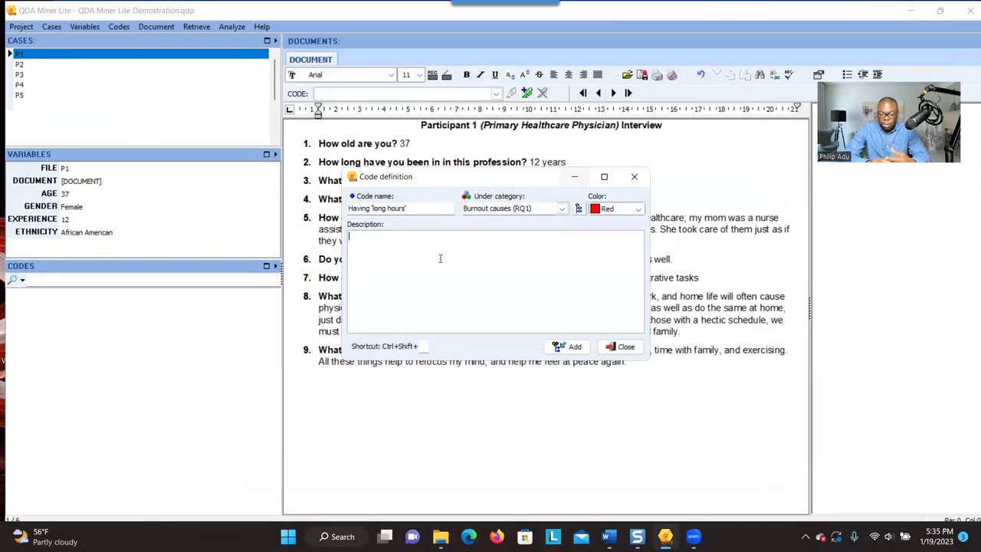
text(co)
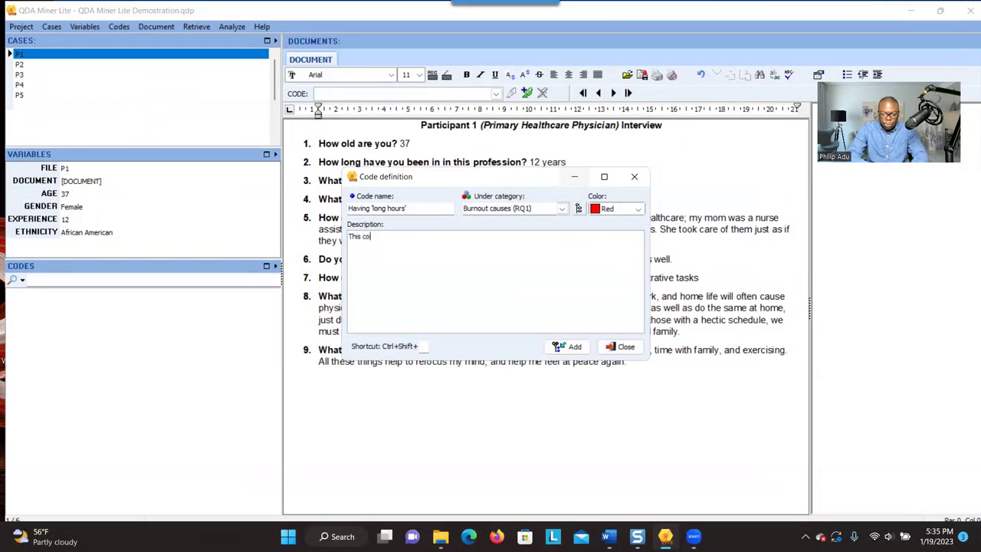
text(de represents part)
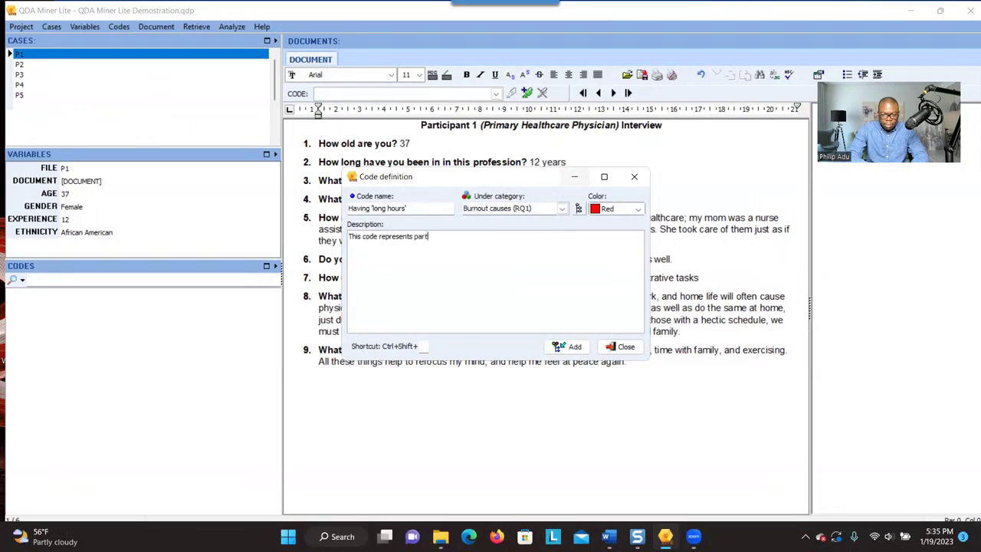
text(icipant's expression of the long )
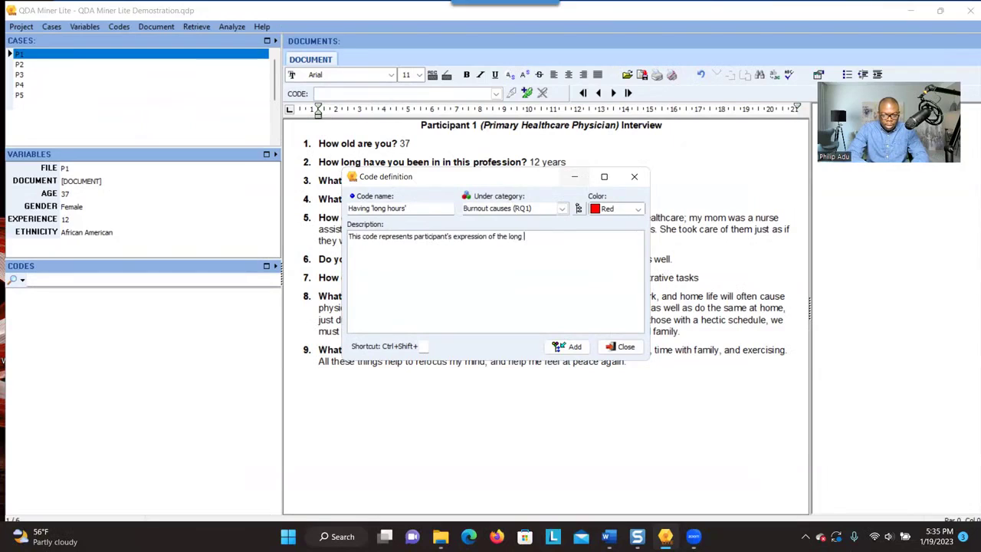
text(hours they spend taking care of )
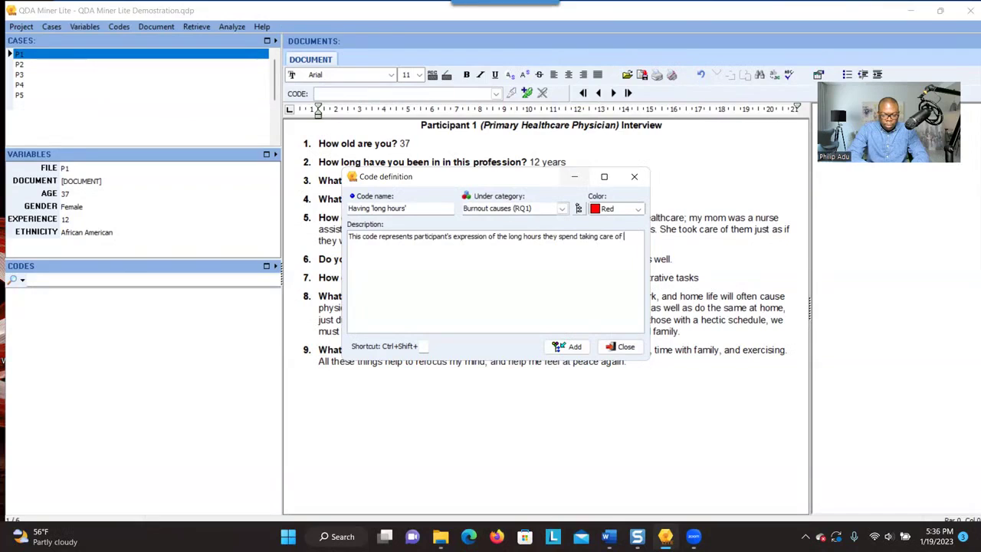
text(patients.)
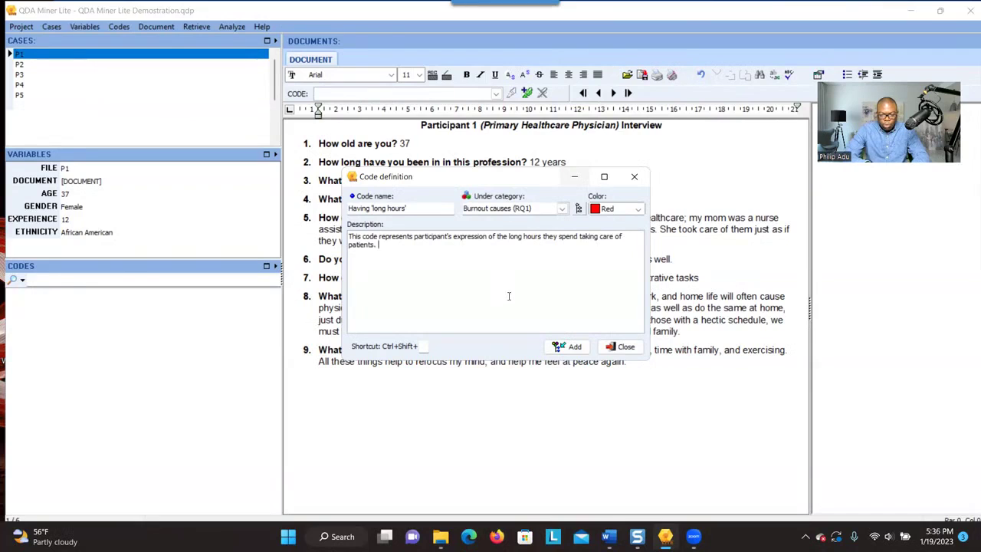
click(566, 346)
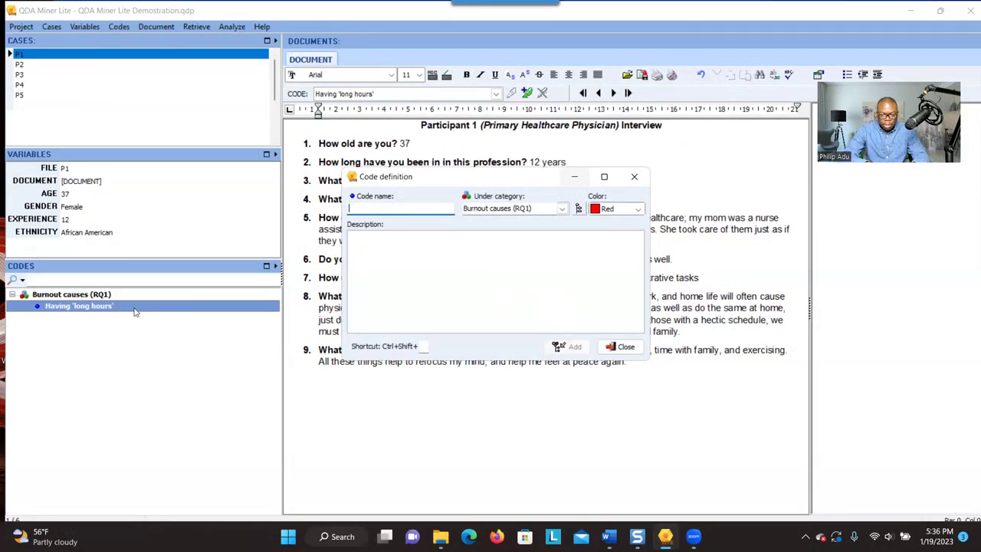
click(635, 177)
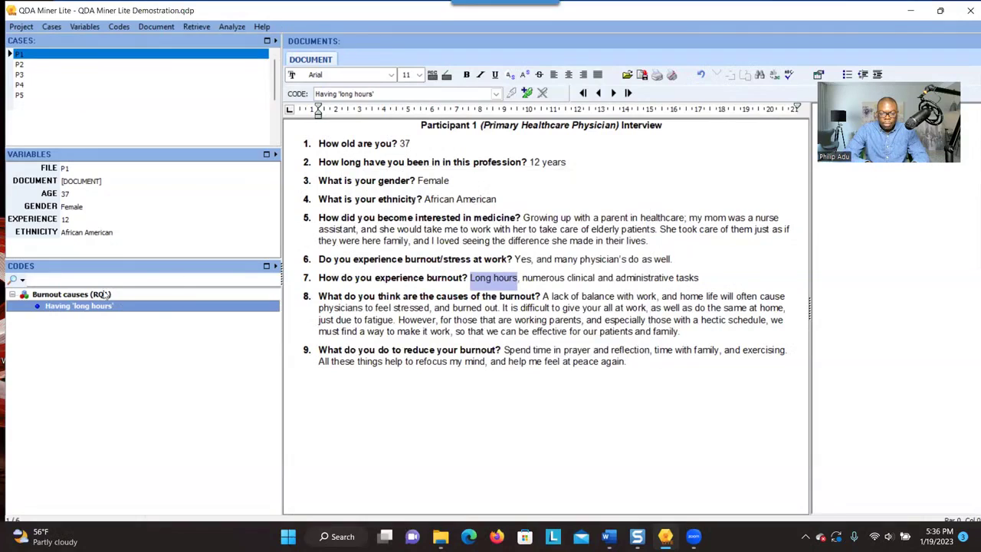
Assign the Having 'long hours' code to the words "Long hours" in the answer to question 7
mouse_move(84, 307)
mouse_move(179, 307)
click(531, 273)
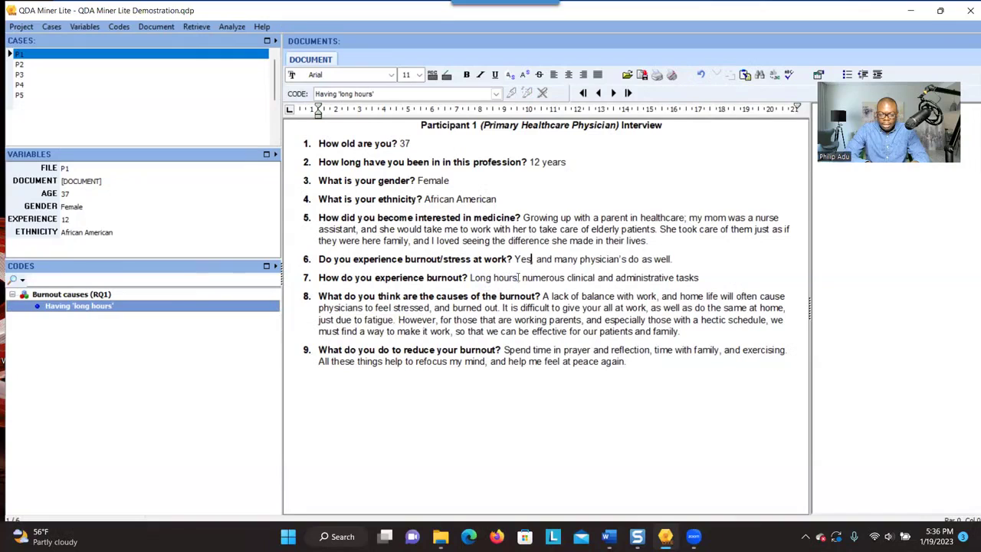
drag(520, 277, 471, 279)
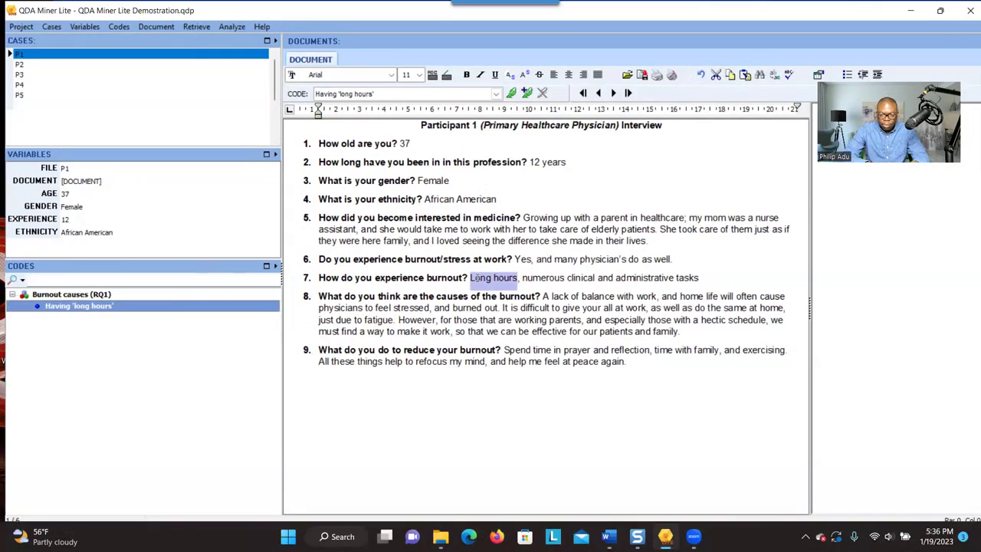
click(195, 307)
double_click(195, 307)
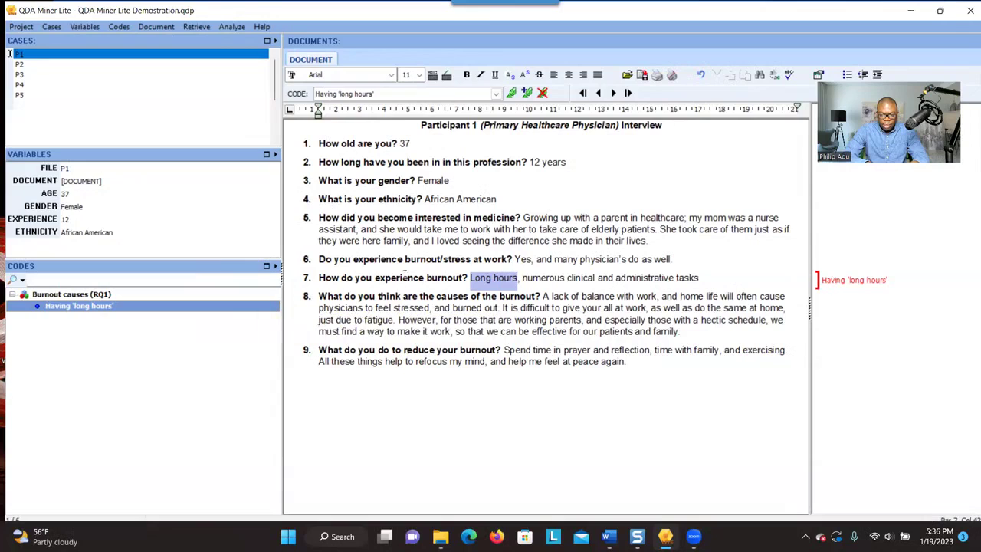
right_click(861, 282)
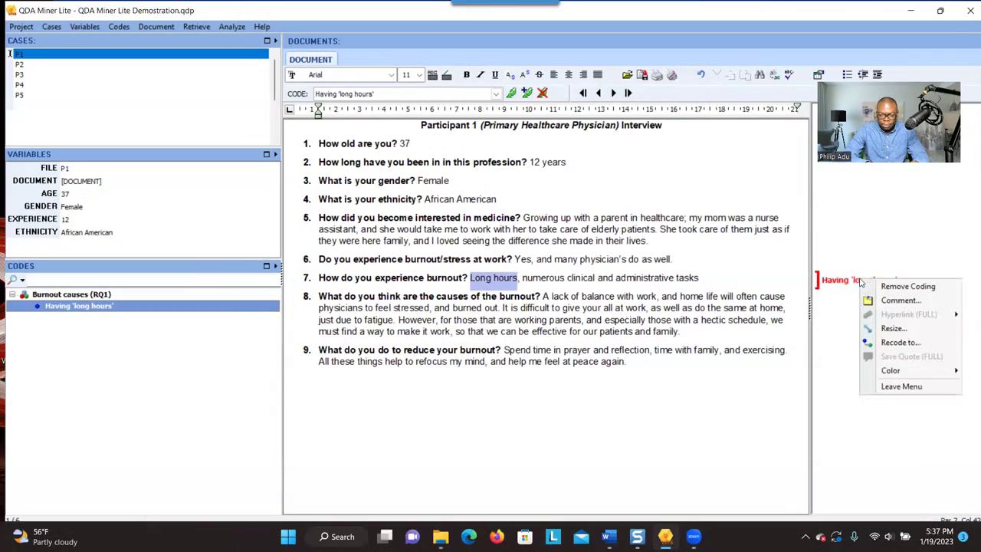
click(615, 307)
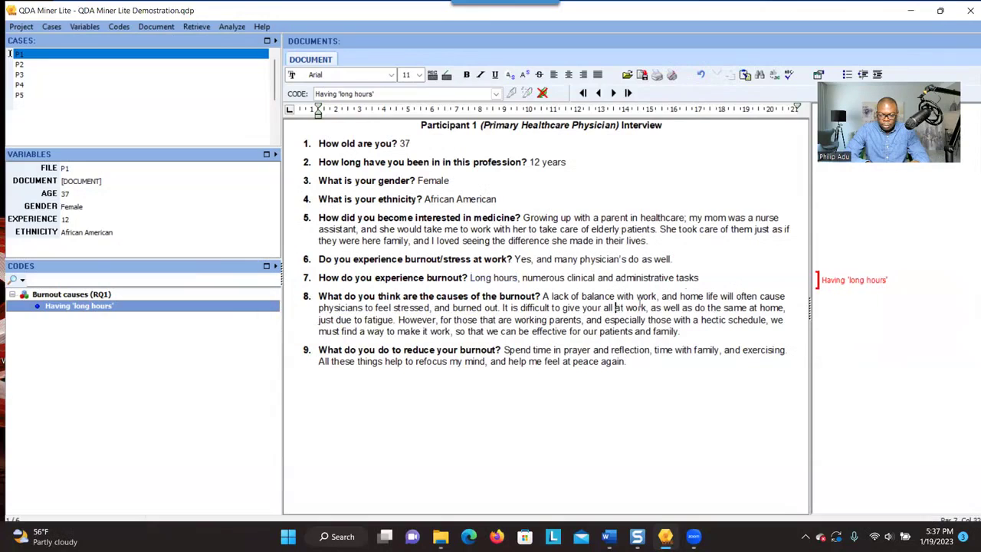
click(843, 280)
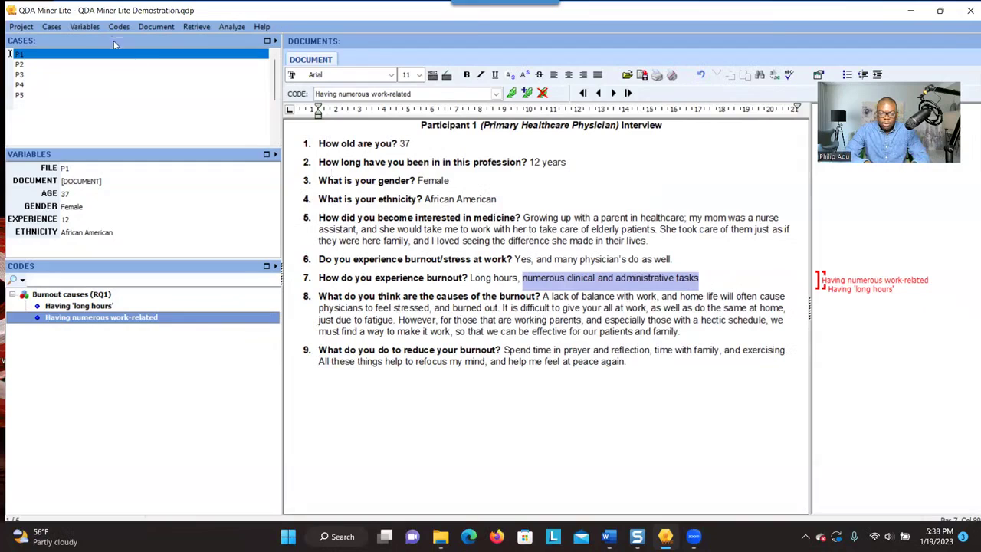
click(117, 27)
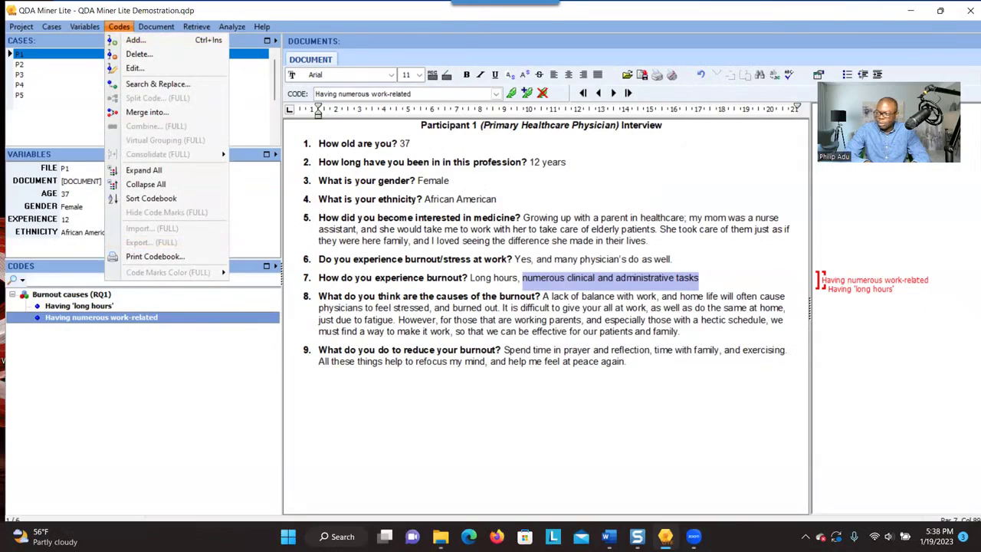
key(Escape)
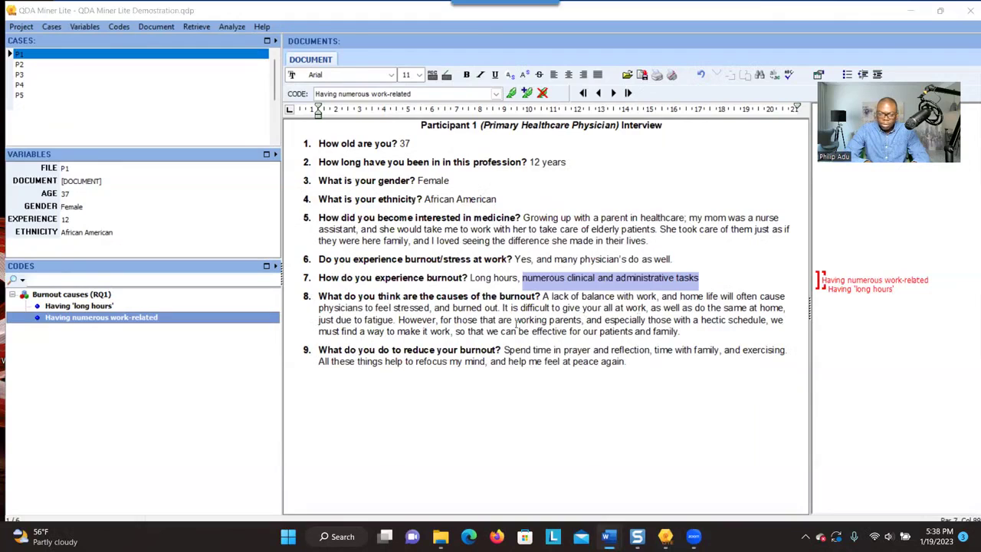
Start a new code for the first sentence of the question 8 answer and name it No work-family balance
mouse_move(542, 296)
mouse_down()
mouse_move(746, 307)
mouse_move(503, 307)
mouse_up()
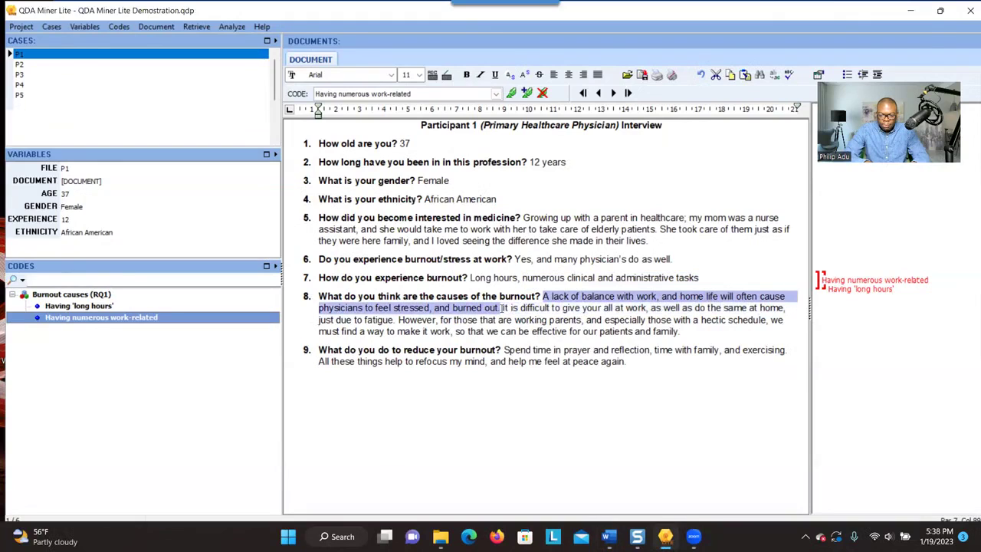
click(119, 26)
click(117, 38)
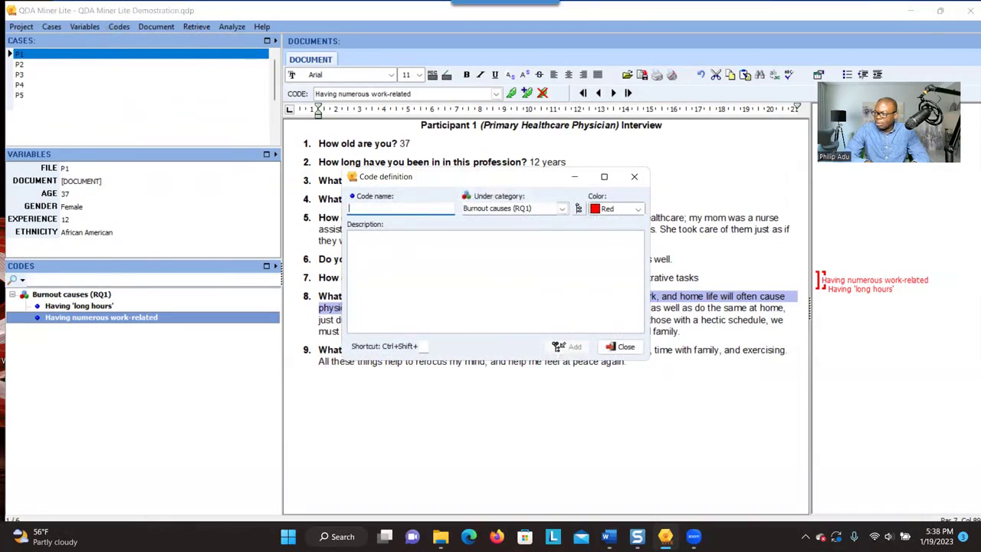
key(alt+Tab)
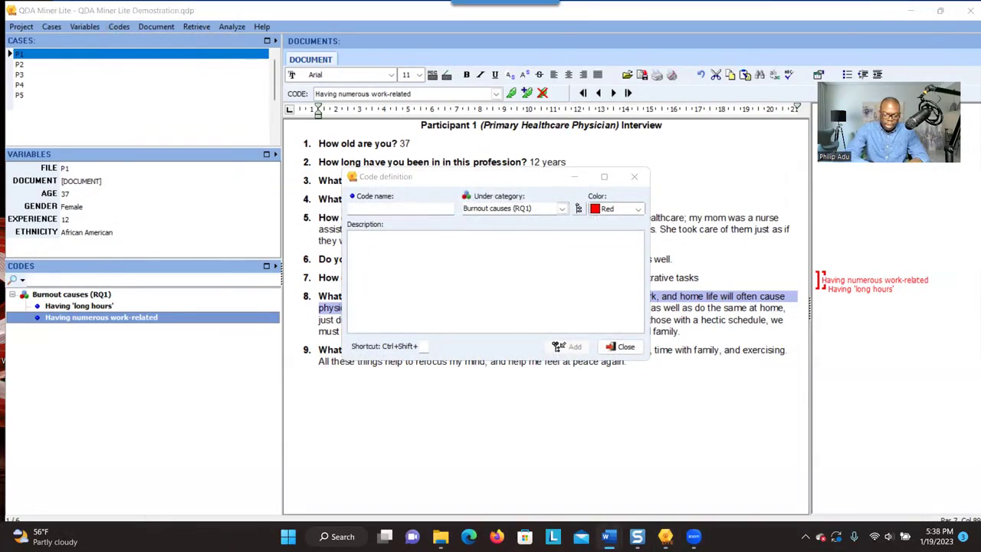
click(403, 205)
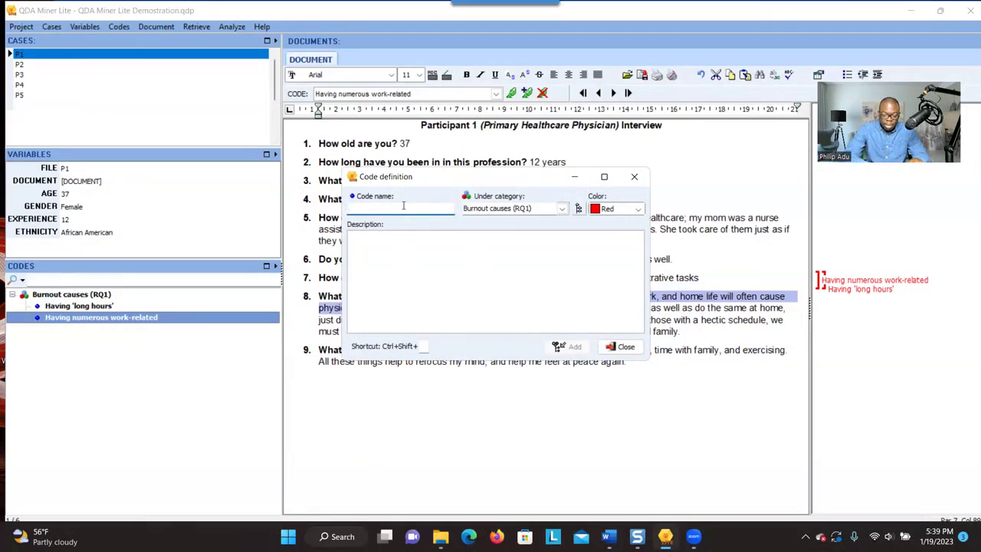
text(No work-family balance)
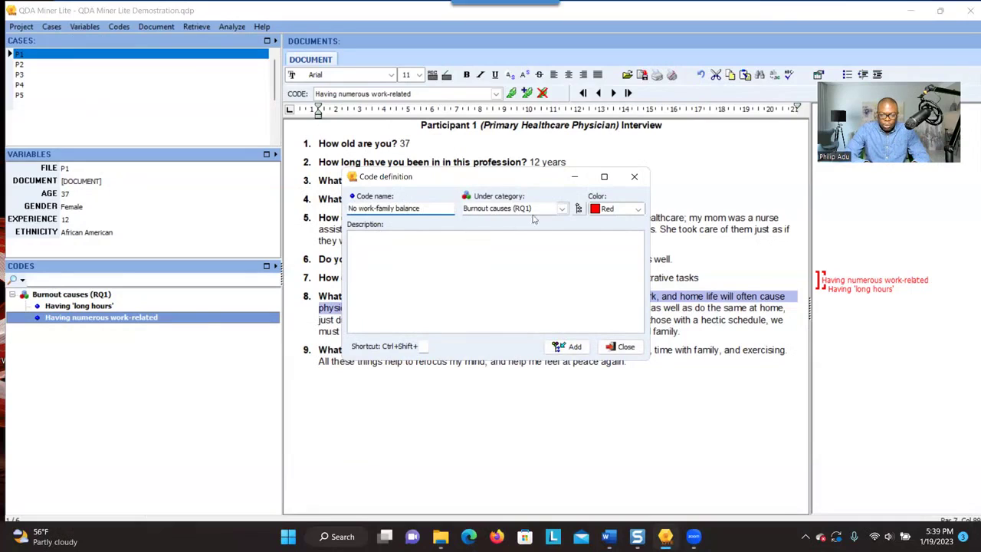
Add the No work-family balance code under Burnout causes (RQ1) and assign it to the first sentence of the question 8 answer
click(562, 208)
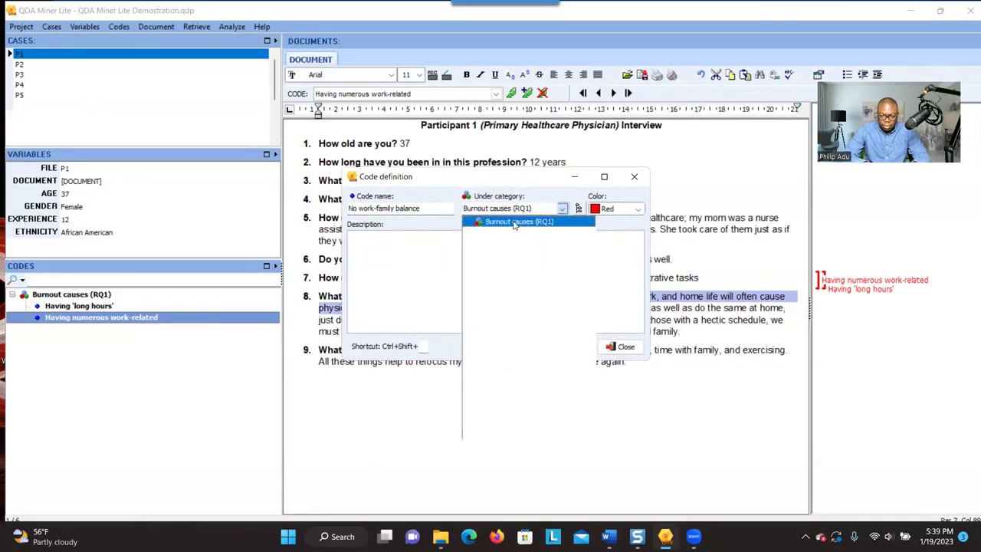
click(439, 247)
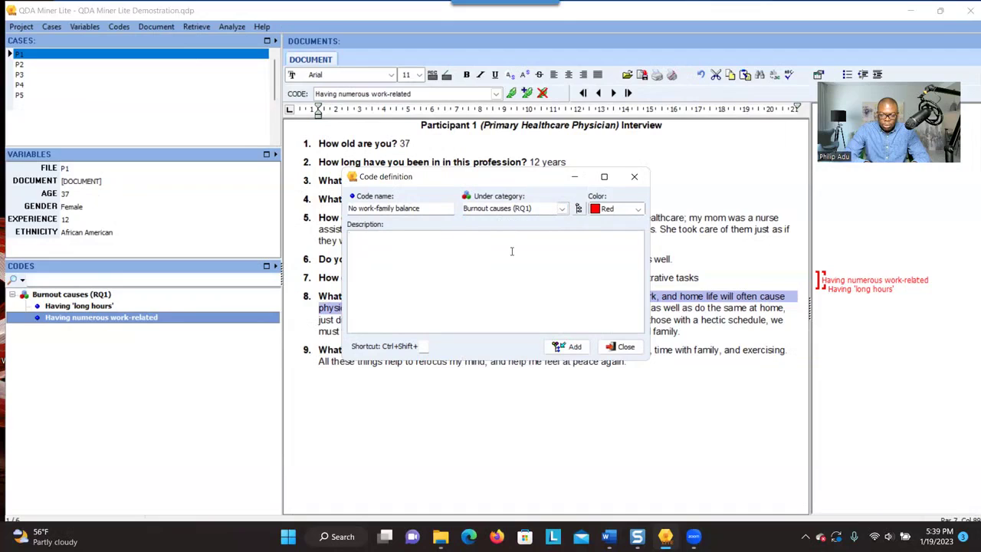
click(571, 346)
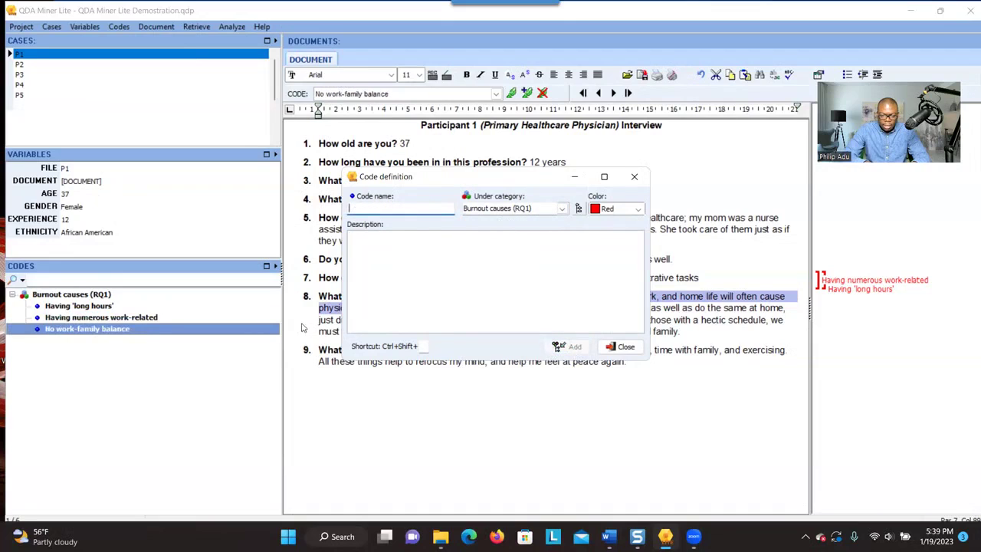
click(635, 178)
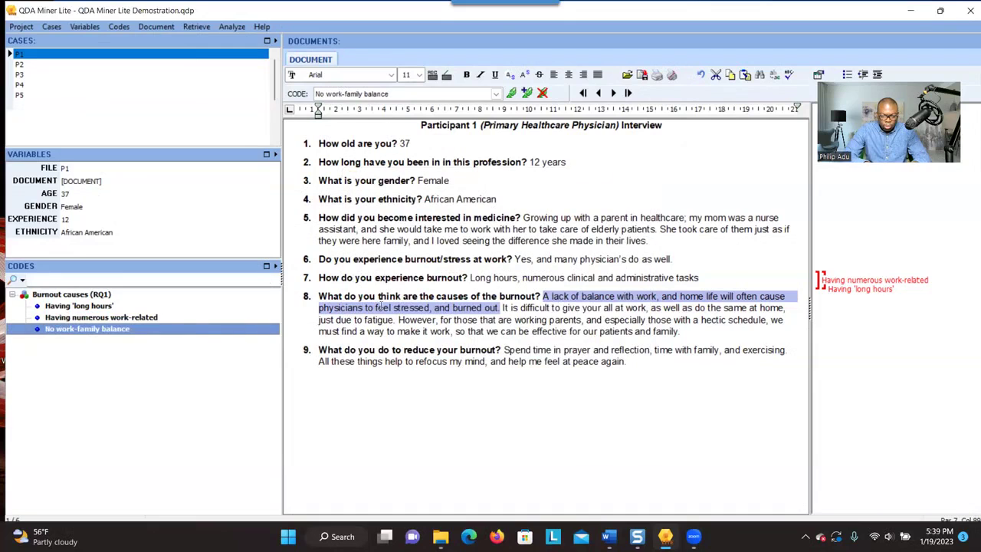
double_click(211, 330)
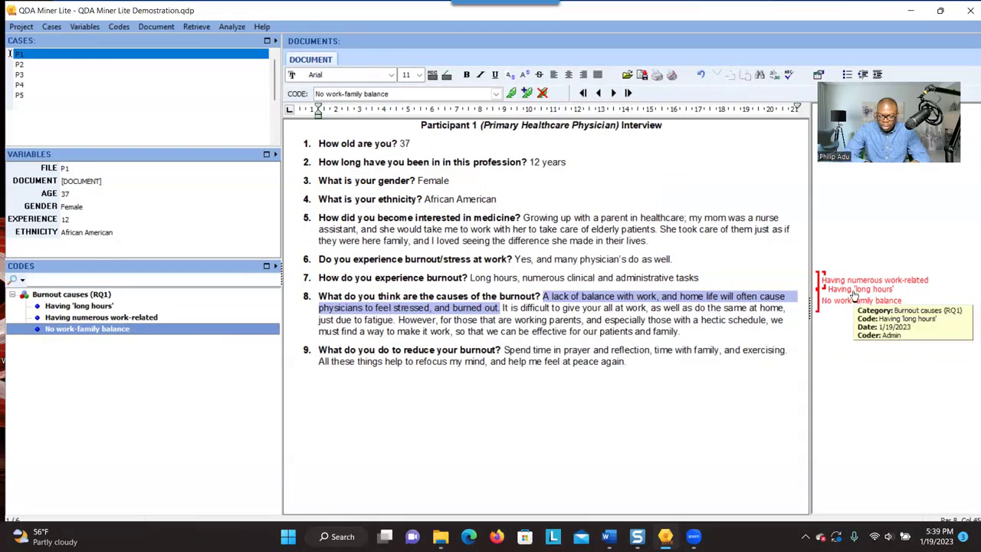
mouse_move(851, 307)
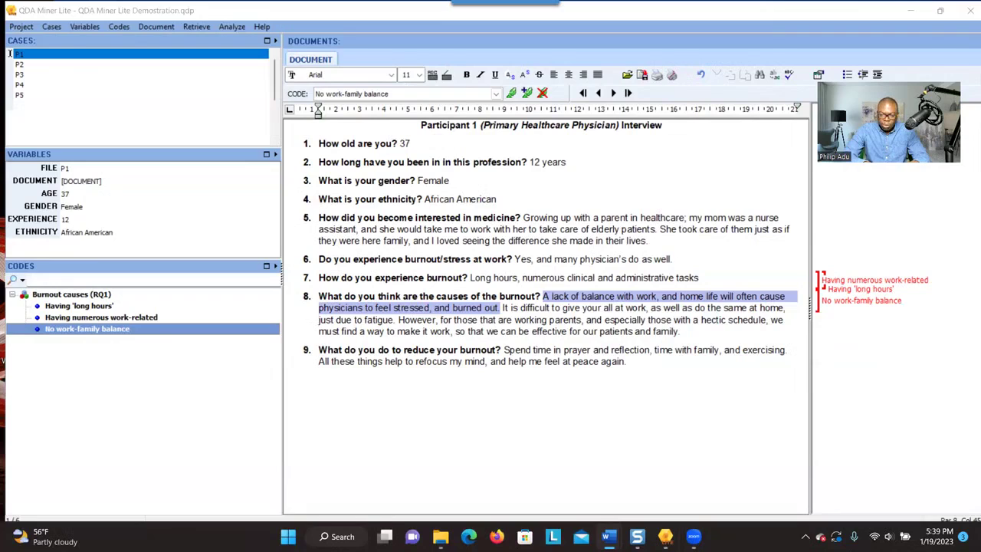
Start a new code for "Spend time in prayer" in the question 9 answer and name it Engaging in meditation
click(534, 350)
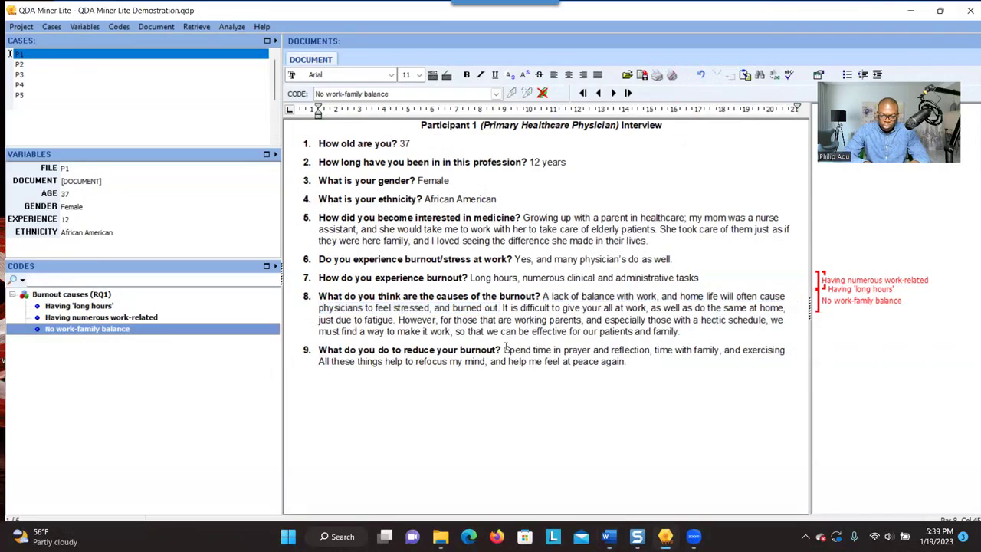
drag(505, 350, 651, 347)
click(649, 349)
drag(591, 350, 516, 354)
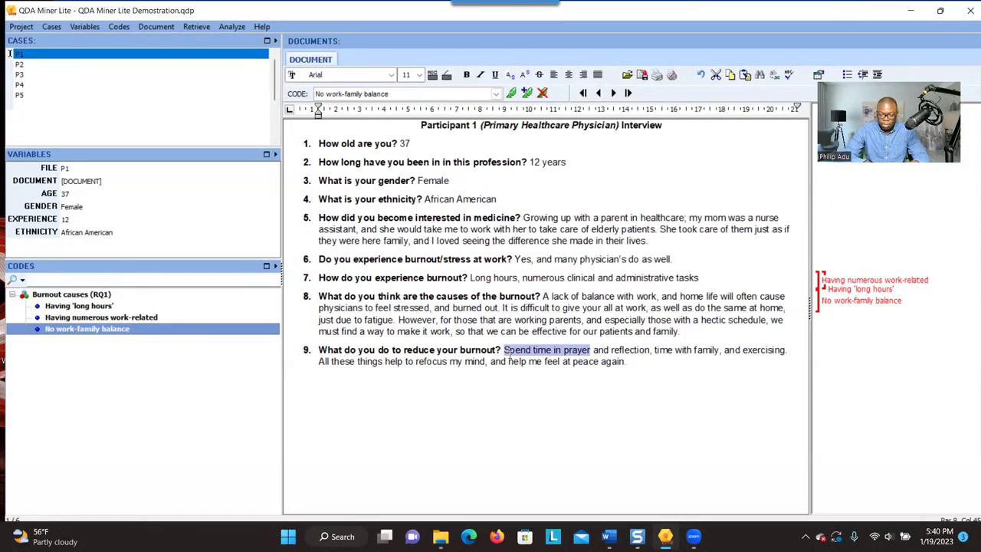
click(528, 94)
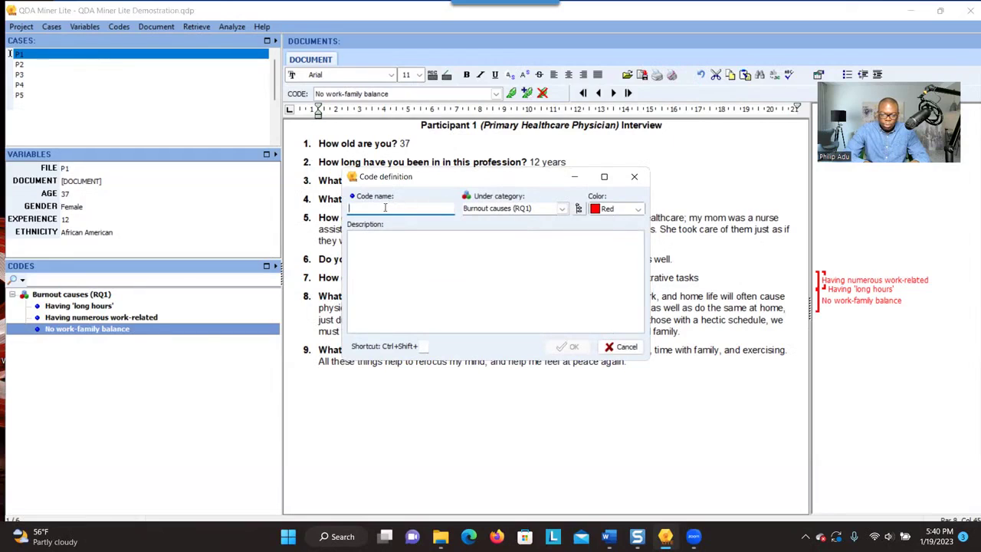
text(Engaging in meditation)
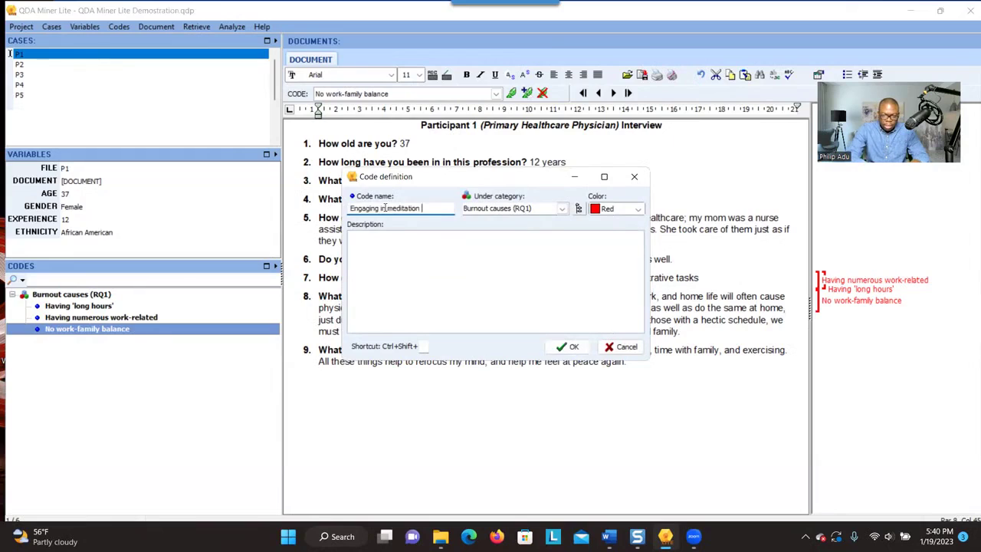
Put the Engaging in meditation code under a new category, Burnout solutions (RQ2), and save it to code the chosen phrase
click(564, 210)
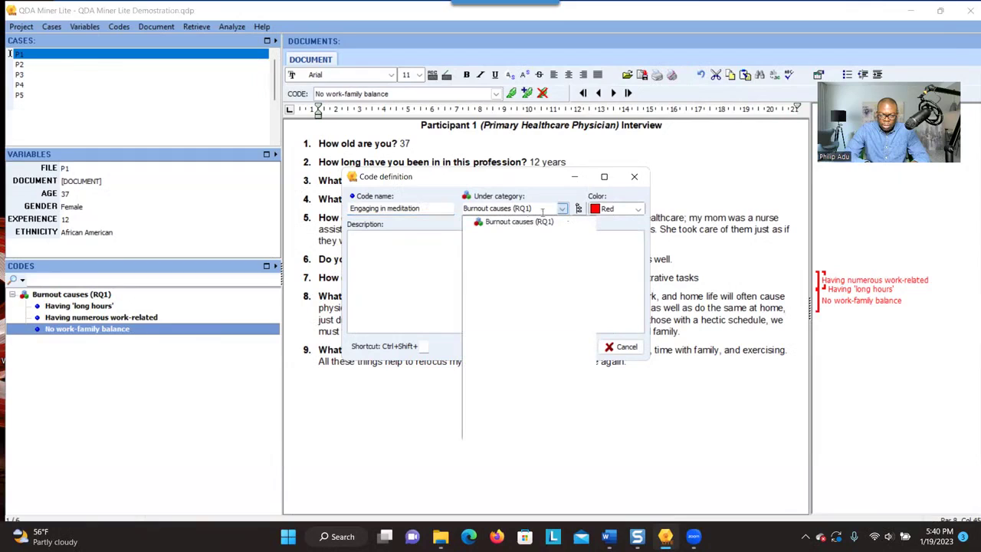
drag(539, 208, 463, 210)
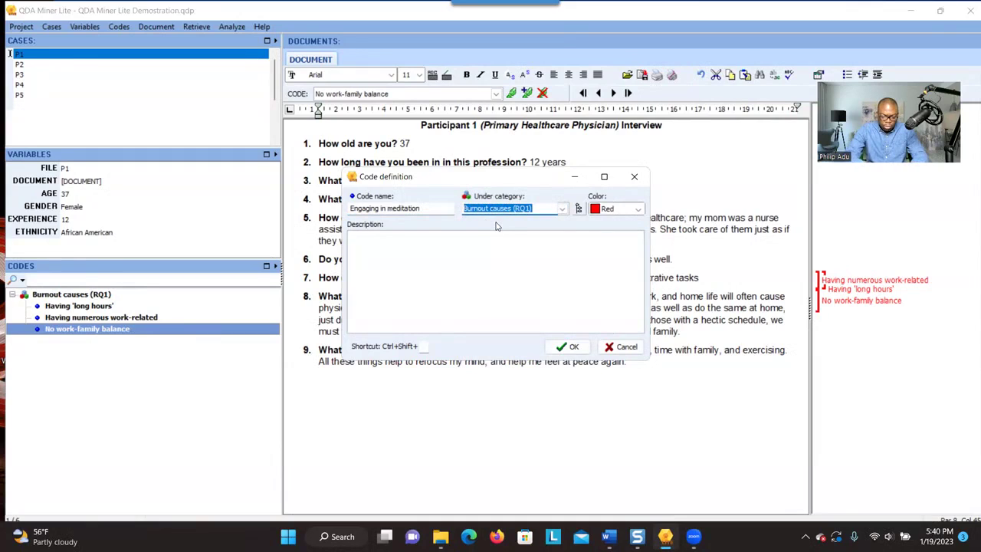
text(Burnout solutions )
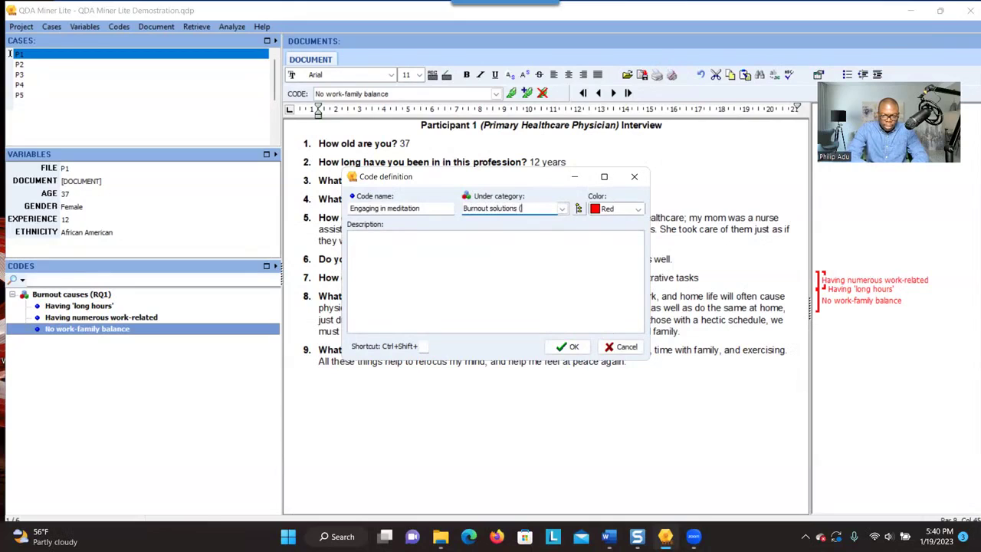
text((RQ2))
click(570, 348)
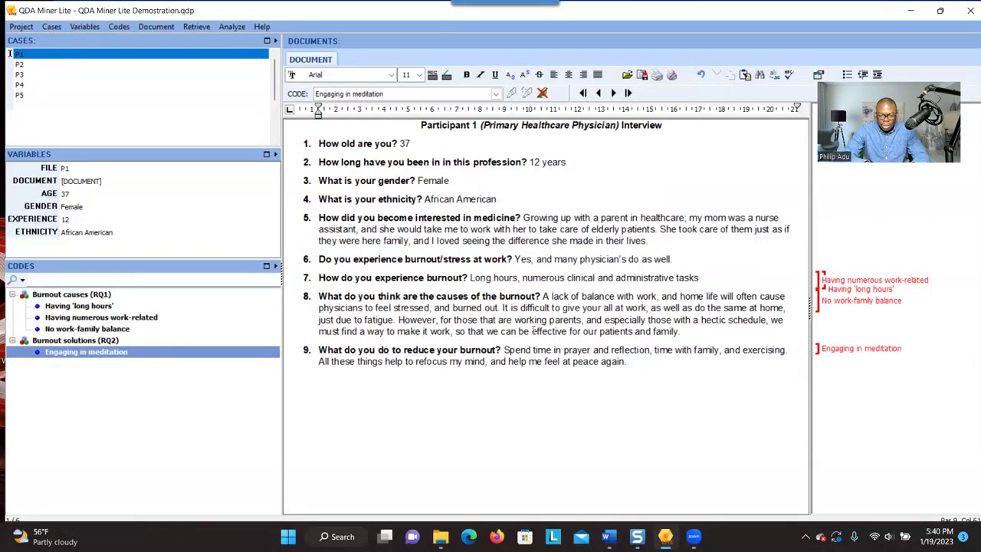
click(502, 350)
drag(503, 350, 591, 351)
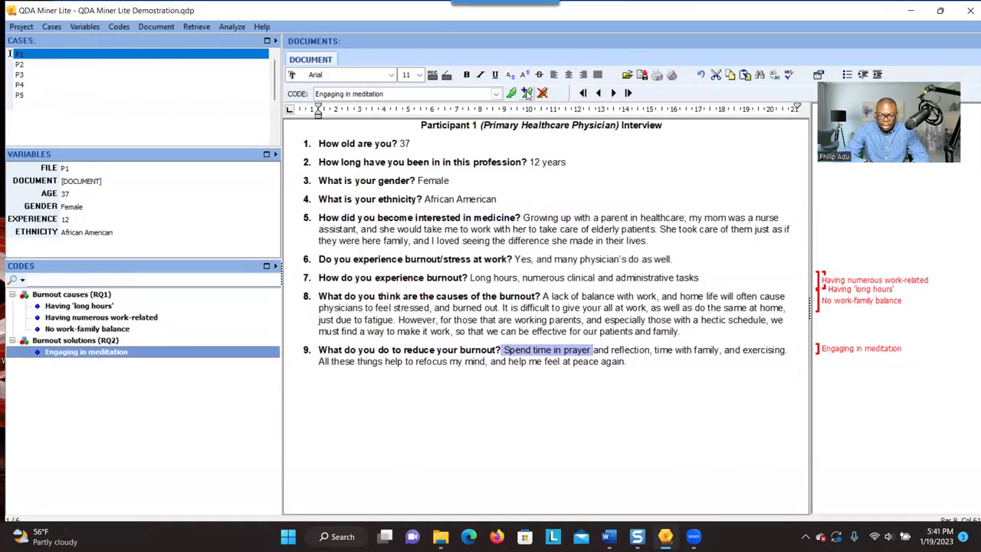
click(528, 93)
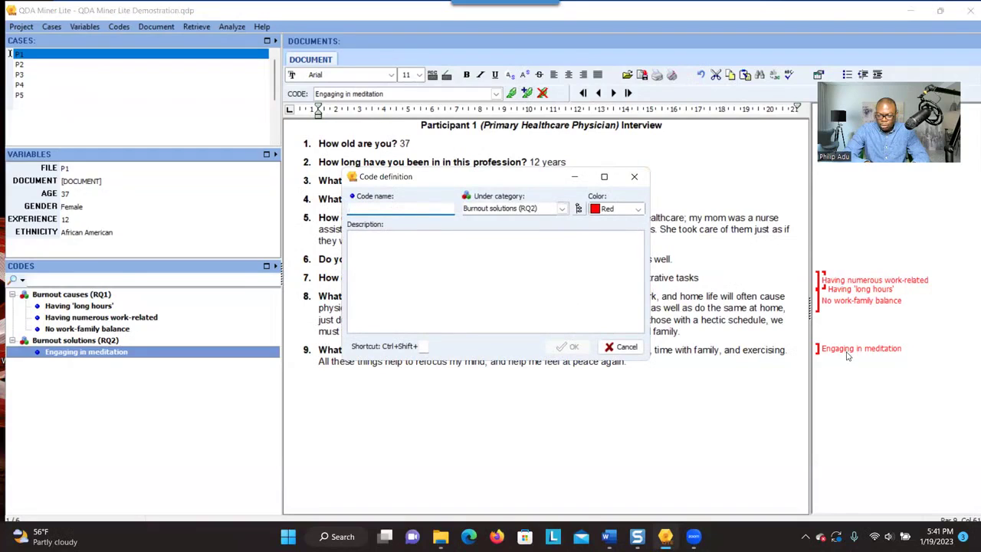
key(Escape)
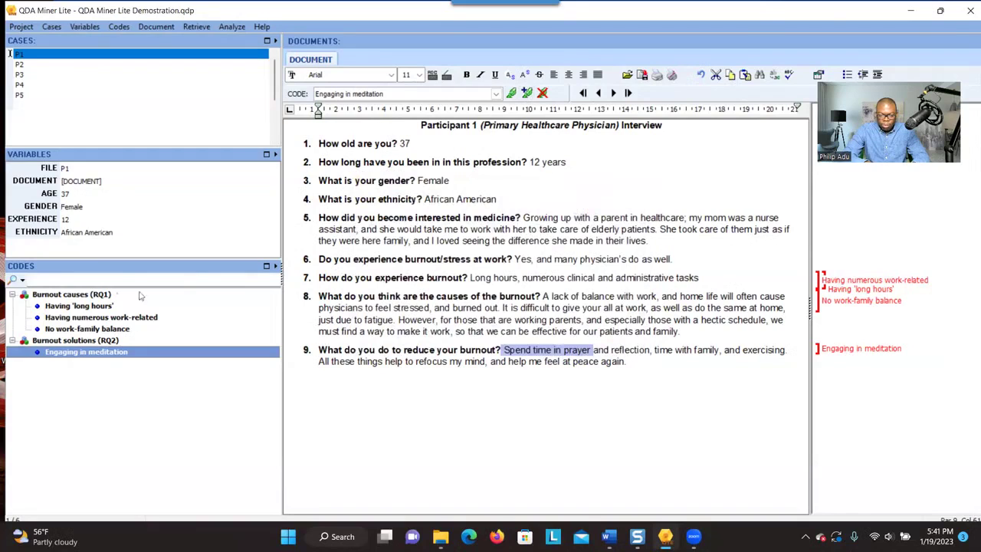
click(92, 316)
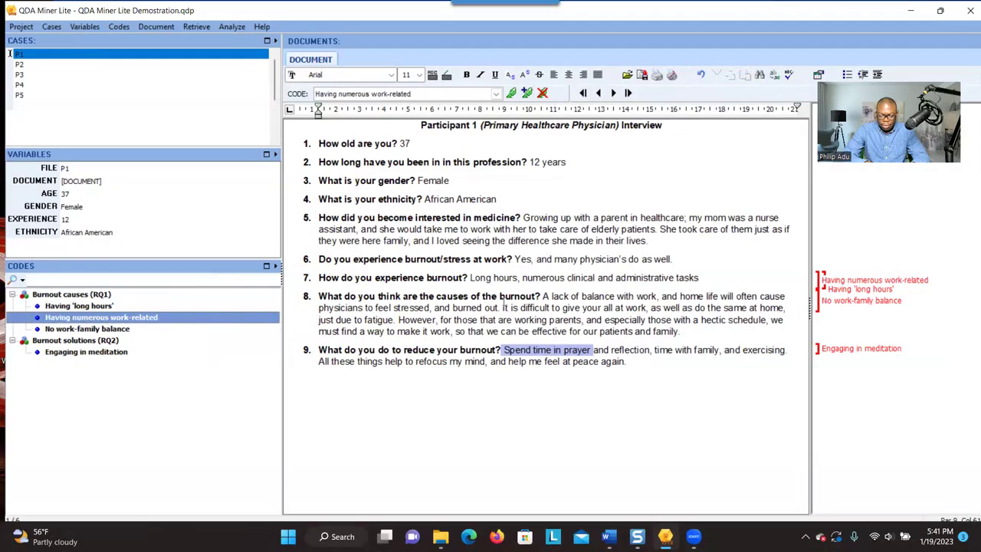
drag(451, 307, 562, 307)
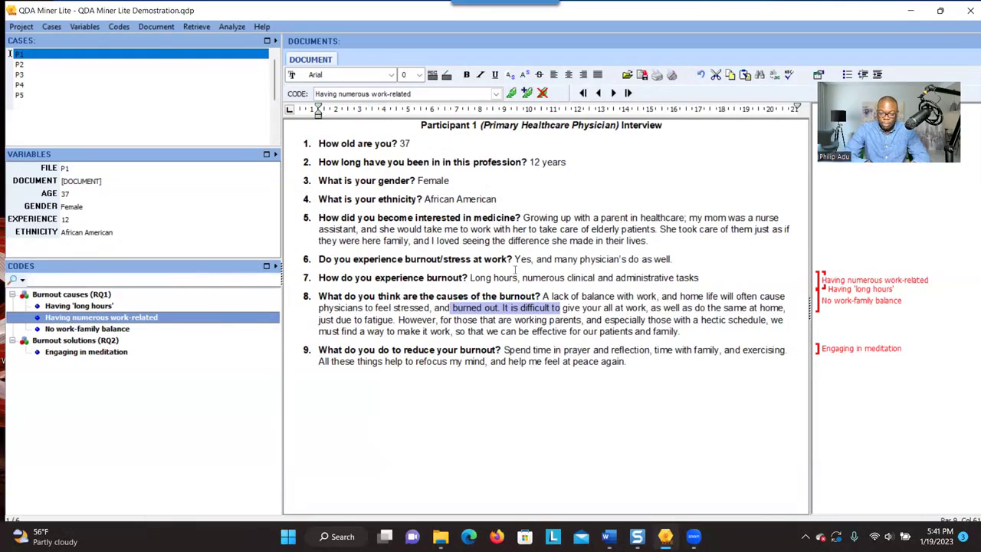
drag(484, 259, 672, 260)
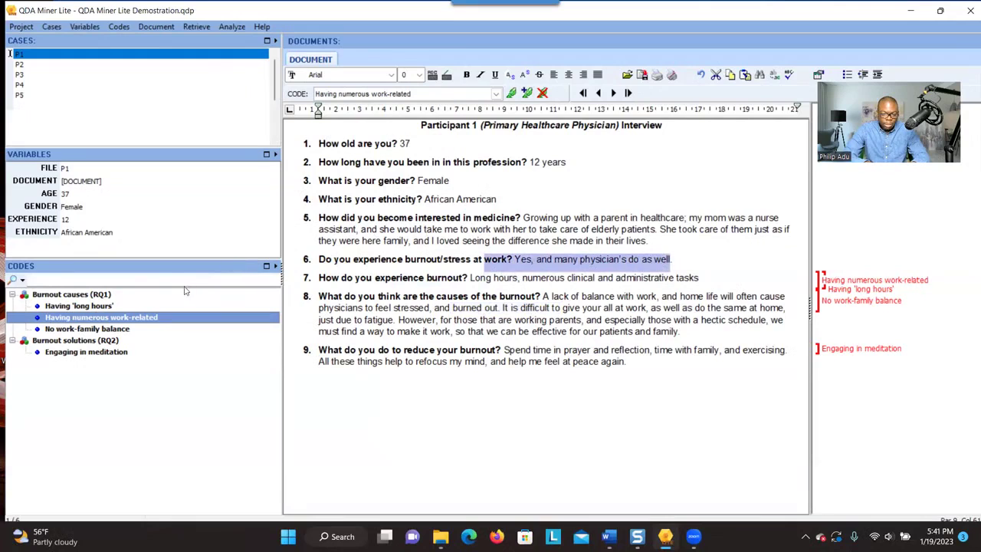
Open a blank code definition from the codebook, view the available categories, and close it without adding a code
right_click(75, 389)
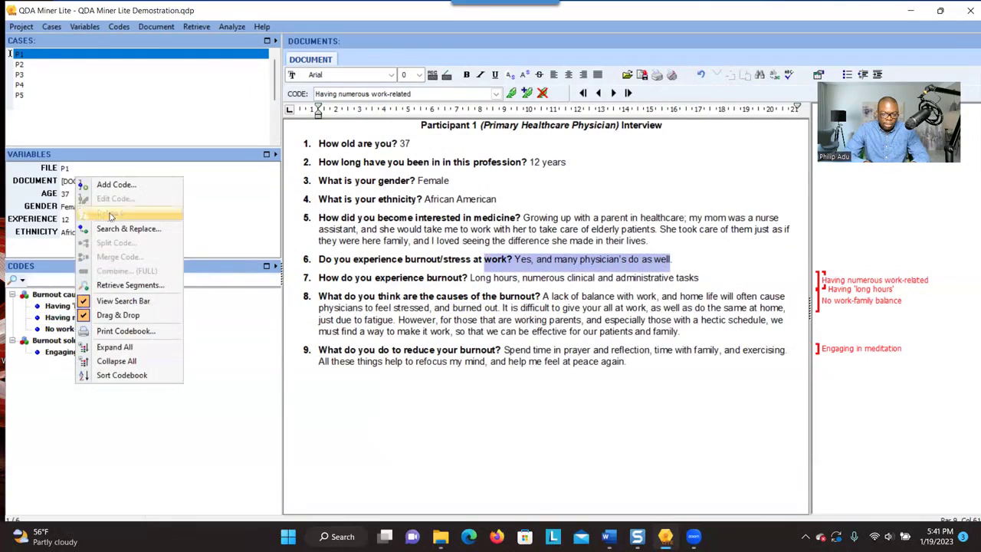
click(115, 184)
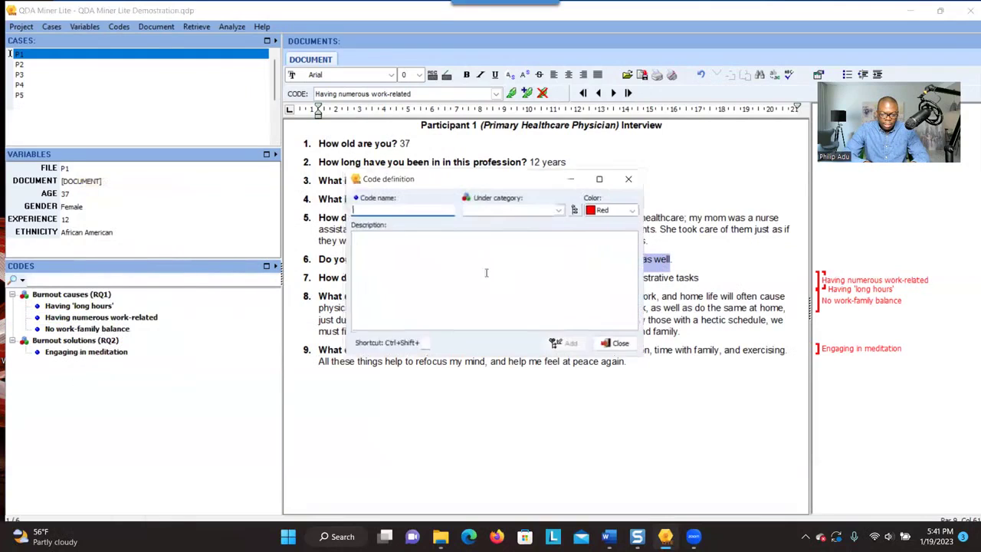
click(564, 210)
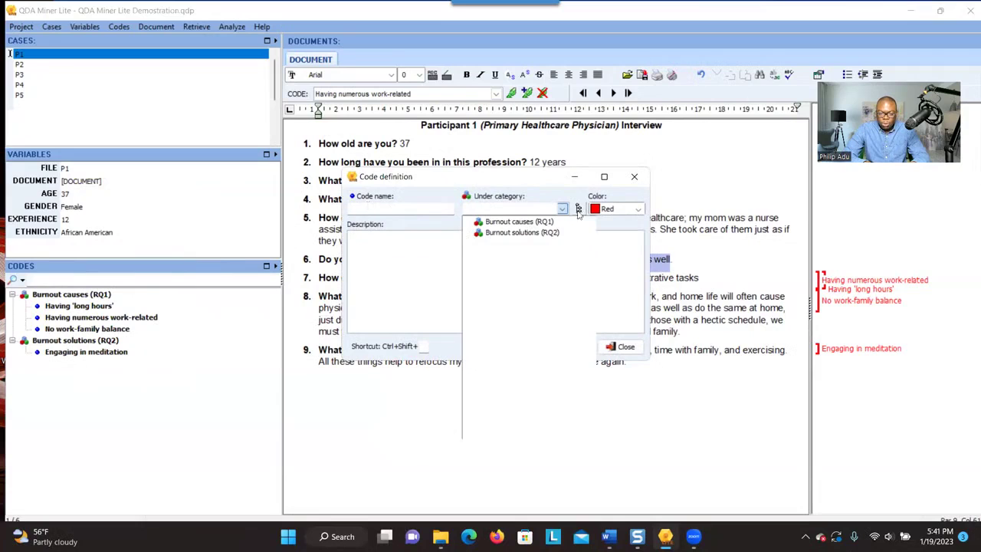
click(392, 265)
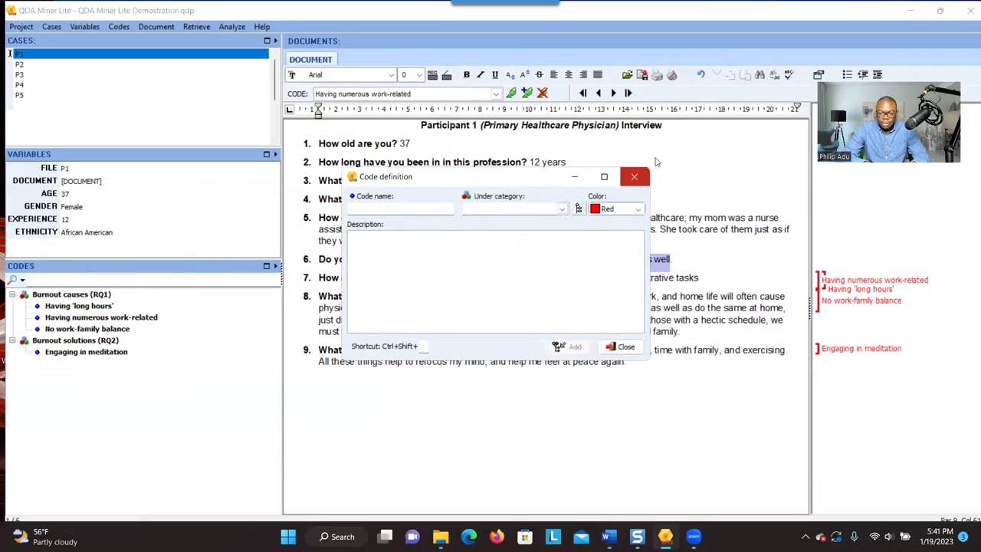
click(634, 176)
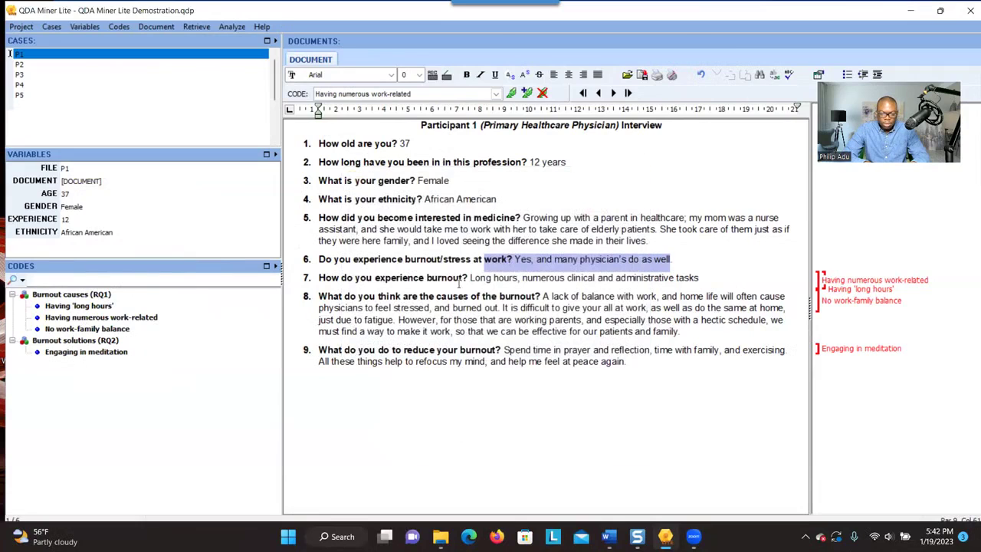
click(600, 260)
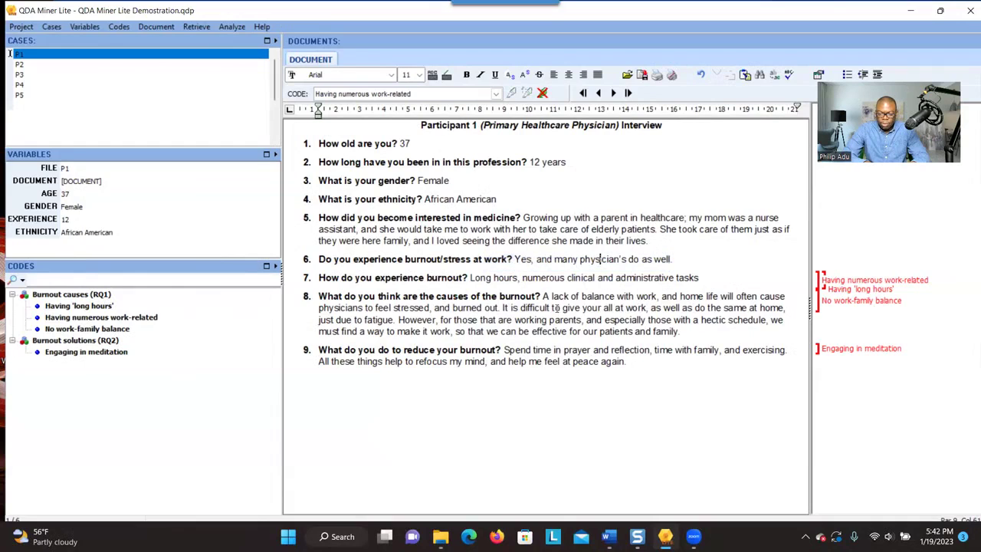
click(533, 307)
drag(534, 307, 681, 322)
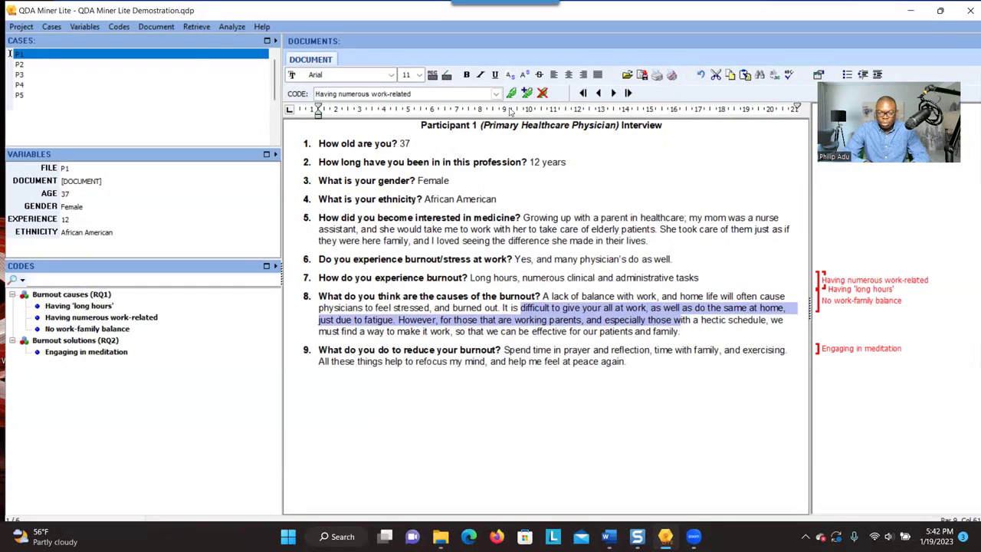
click(527, 93)
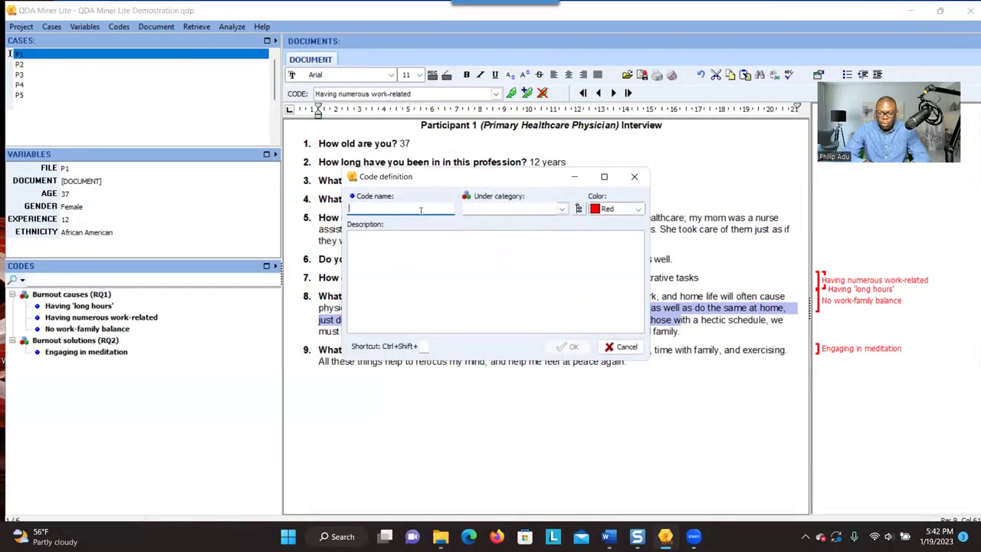
click(562, 209)
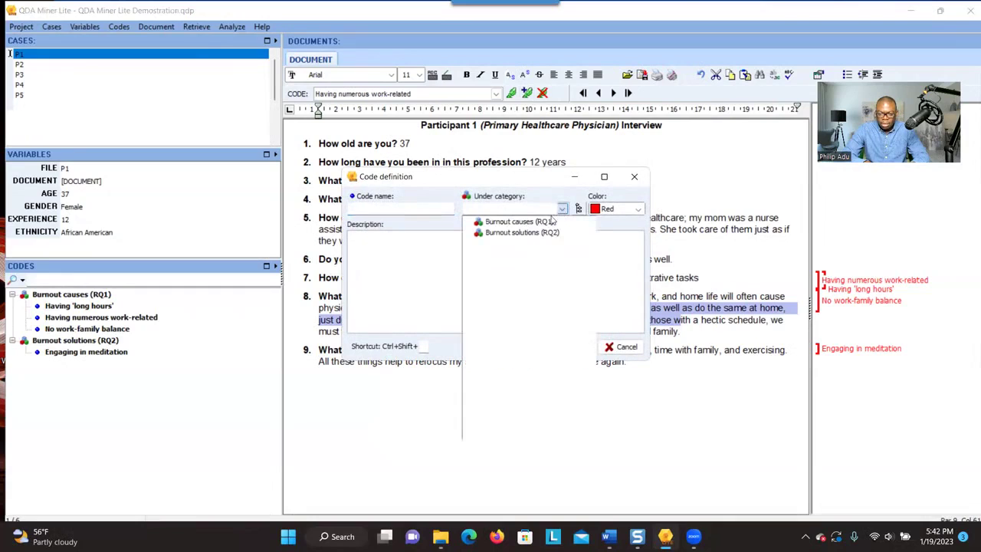
click(418, 243)
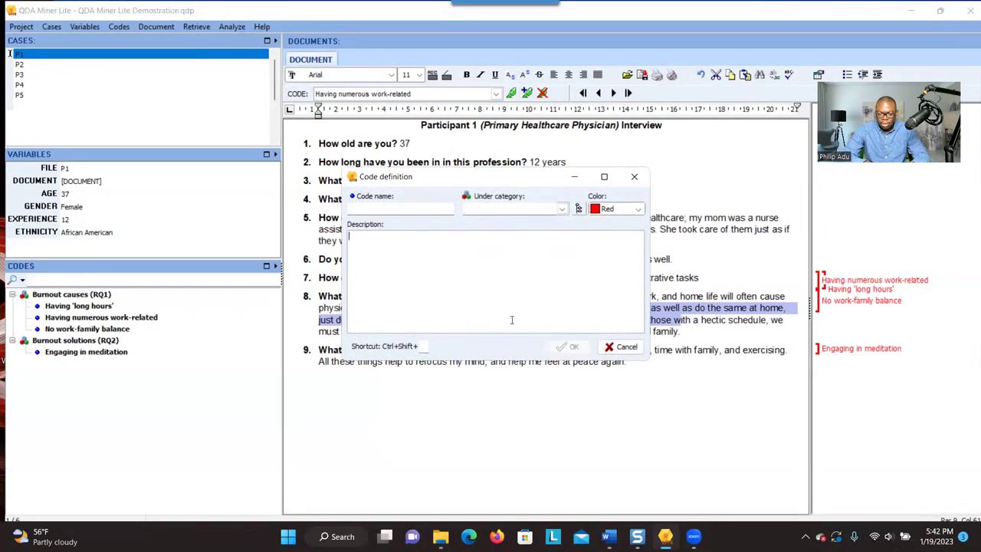
click(634, 178)
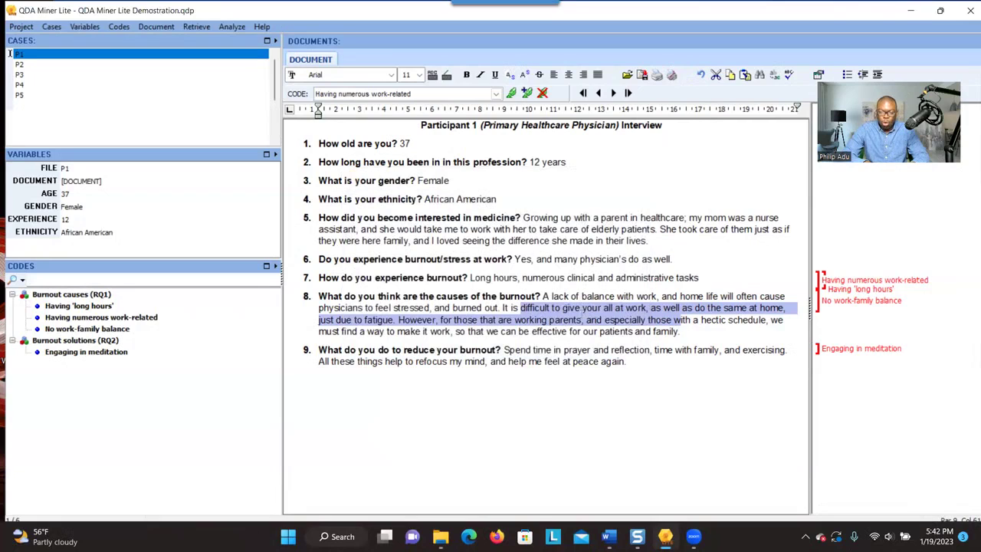
click(561, 308)
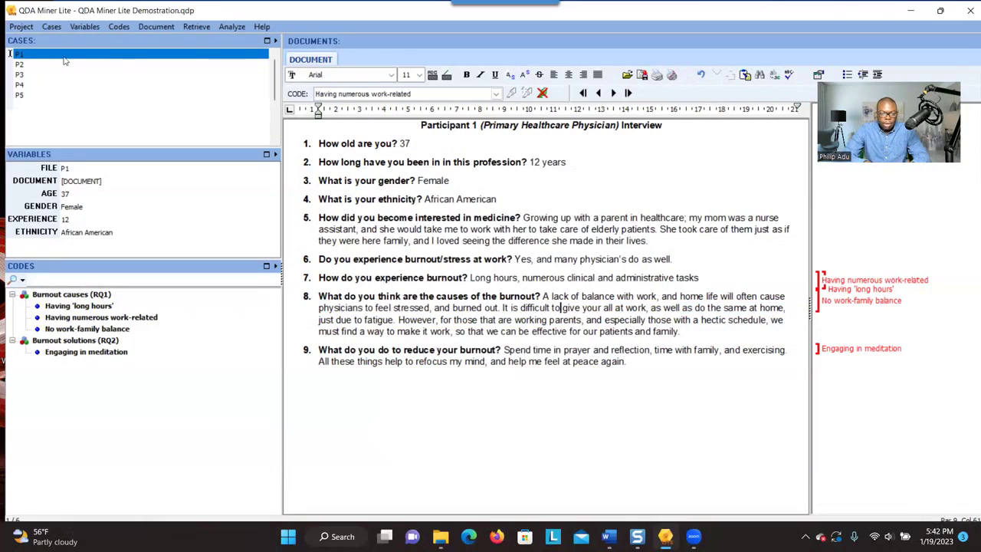
click(560, 361)
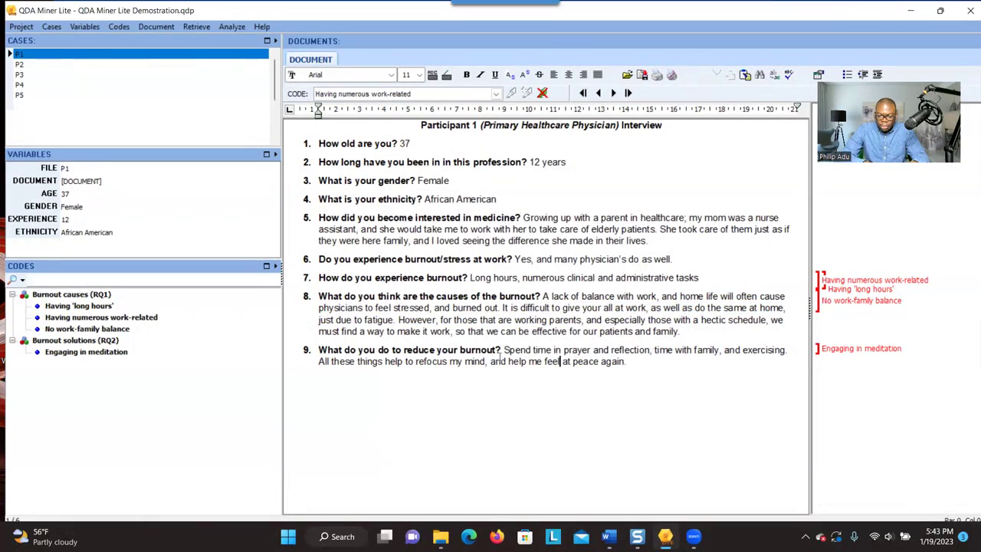
Remove the Engaging in meditation coding from the question 9 answer and reassign the code to "Spend time in prayer and reflection"
drag(505, 349, 593, 350)
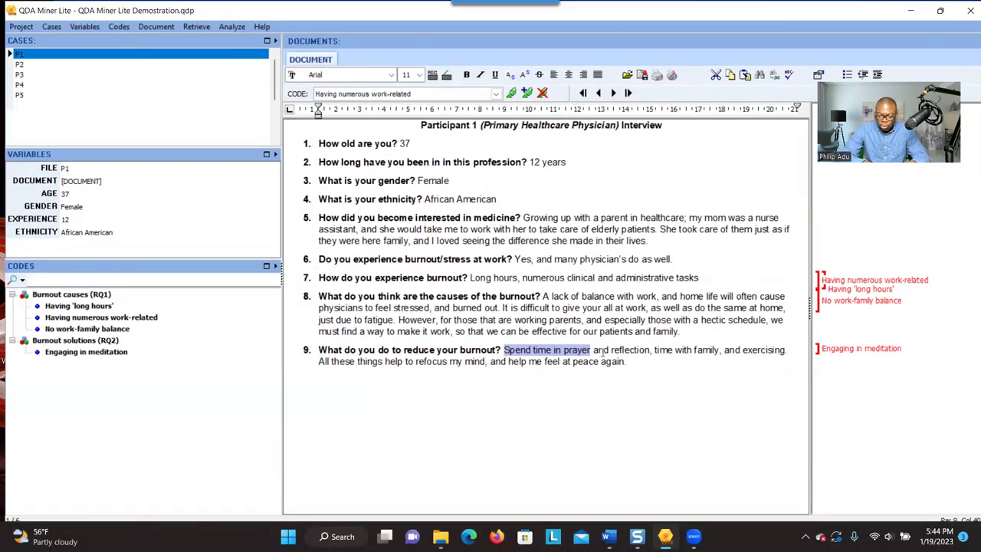
right_click(842, 354)
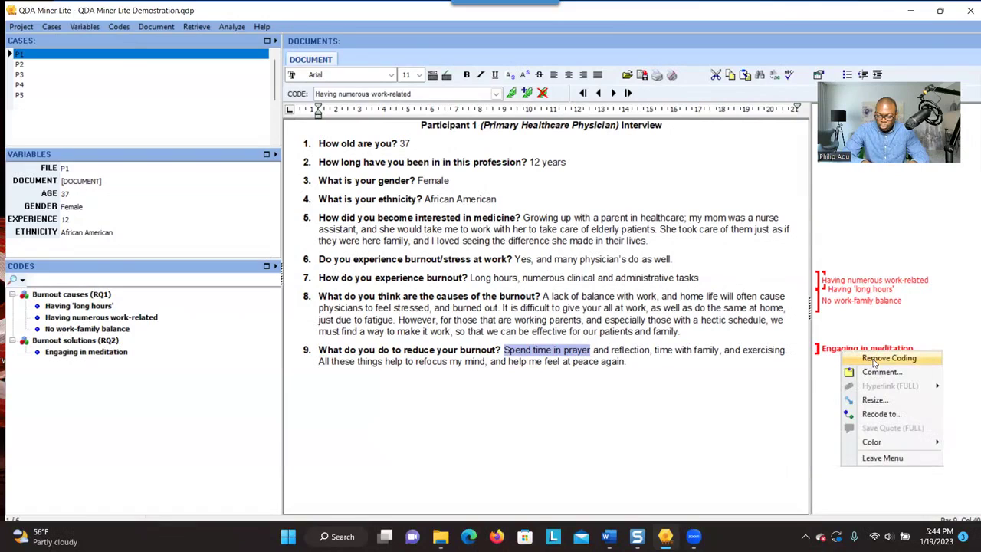
click(873, 359)
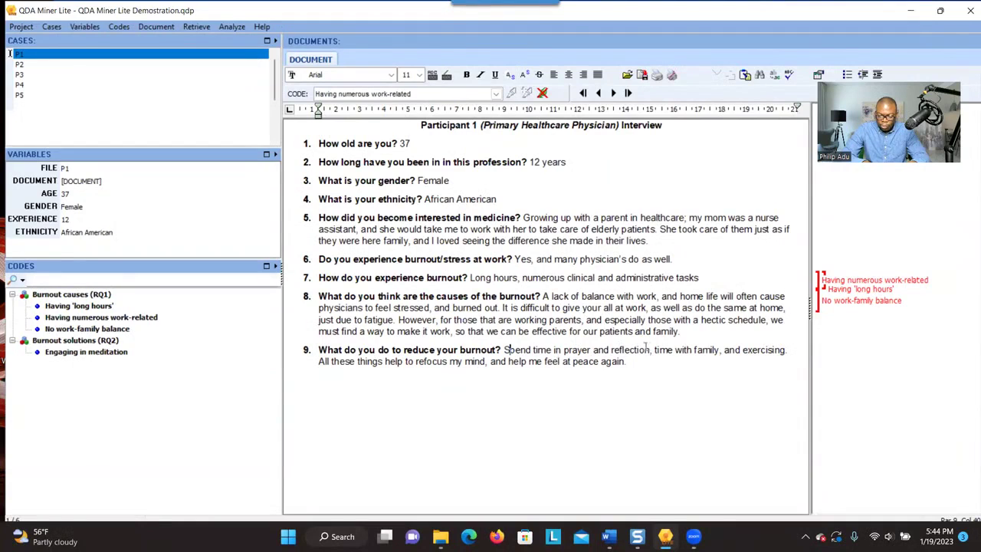
shift+click(652, 349)
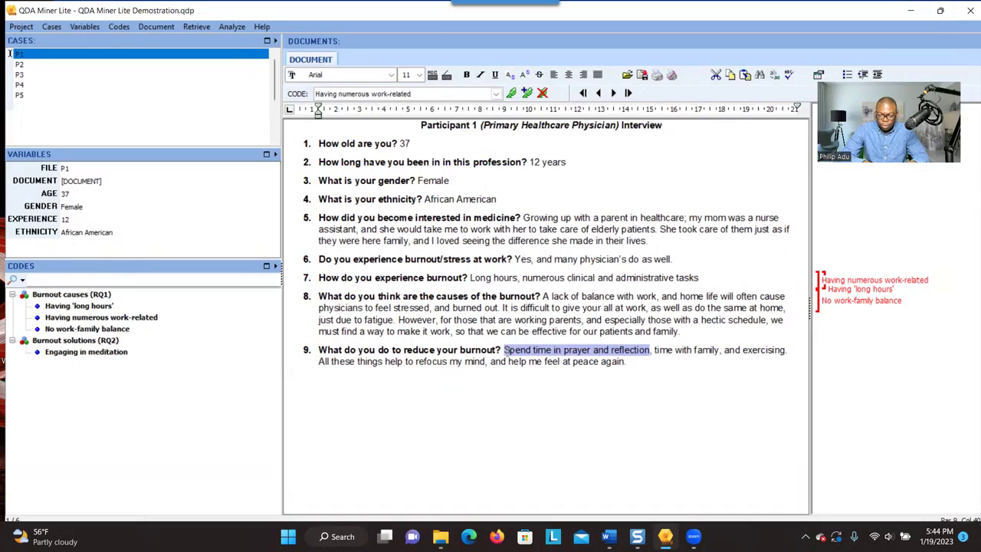
double_click(104, 354)
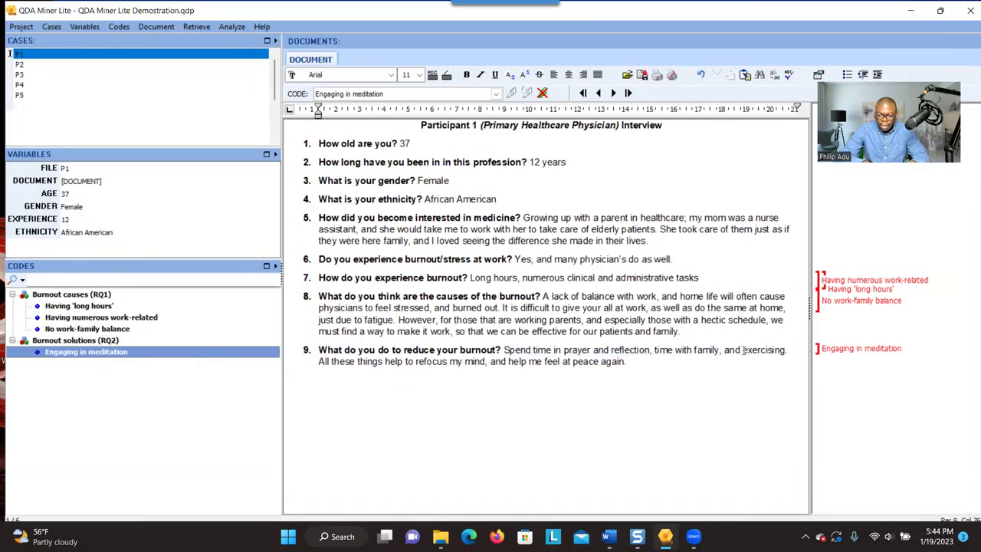
Add the code Engaging in exercising under Burnout solutions (RQ2) and assign it to "exercising" in the question 9 answer
drag(742, 349, 786, 353)
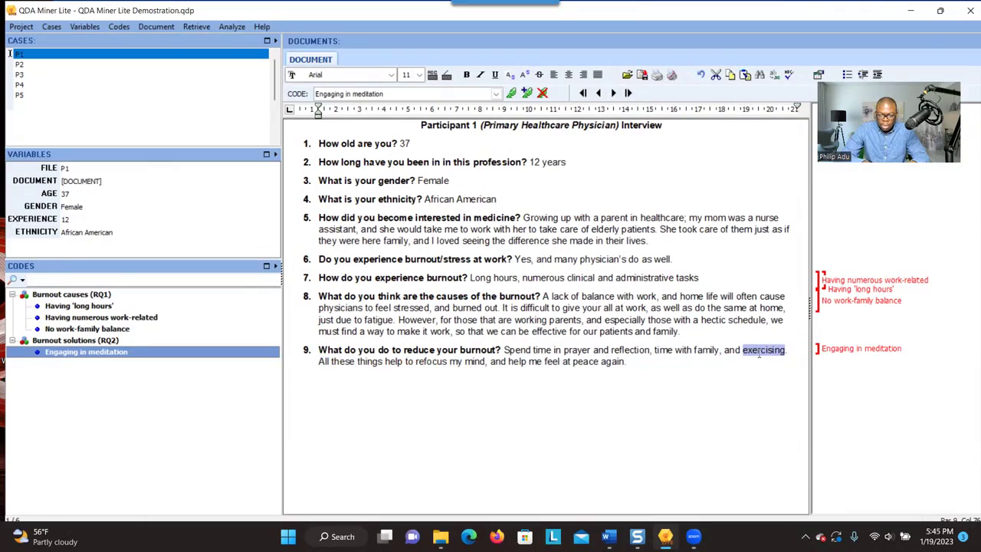
click(527, 93)
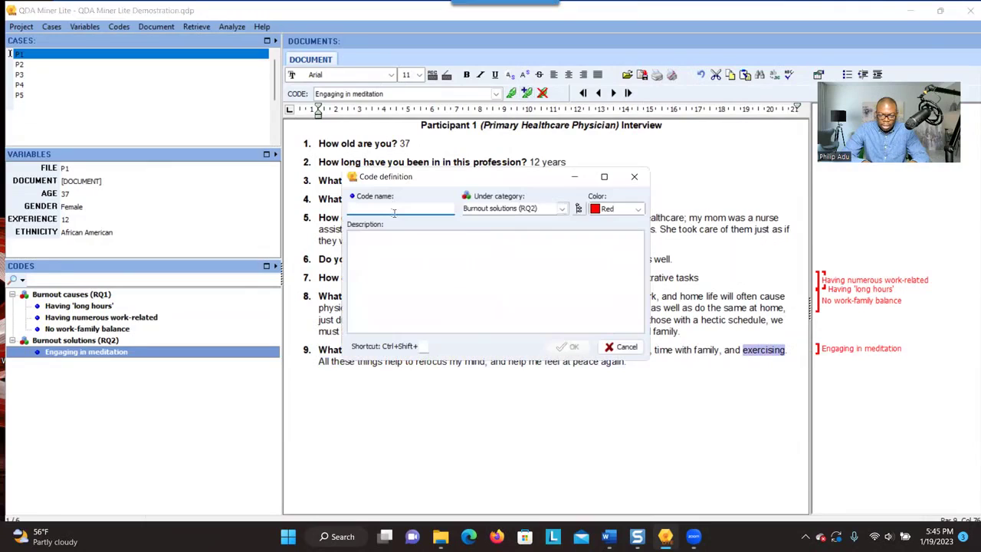
text(Engaging in exercising)
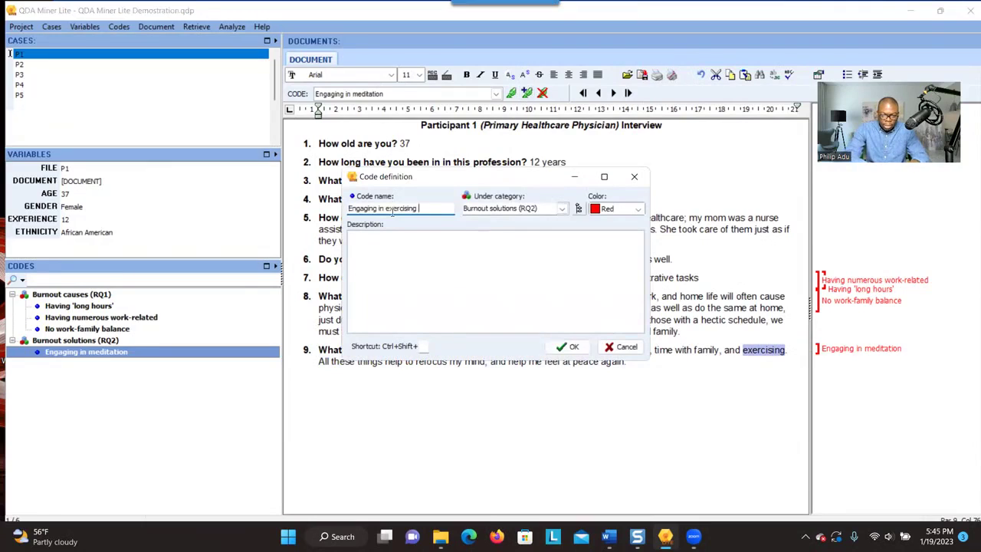
click(563, 210)
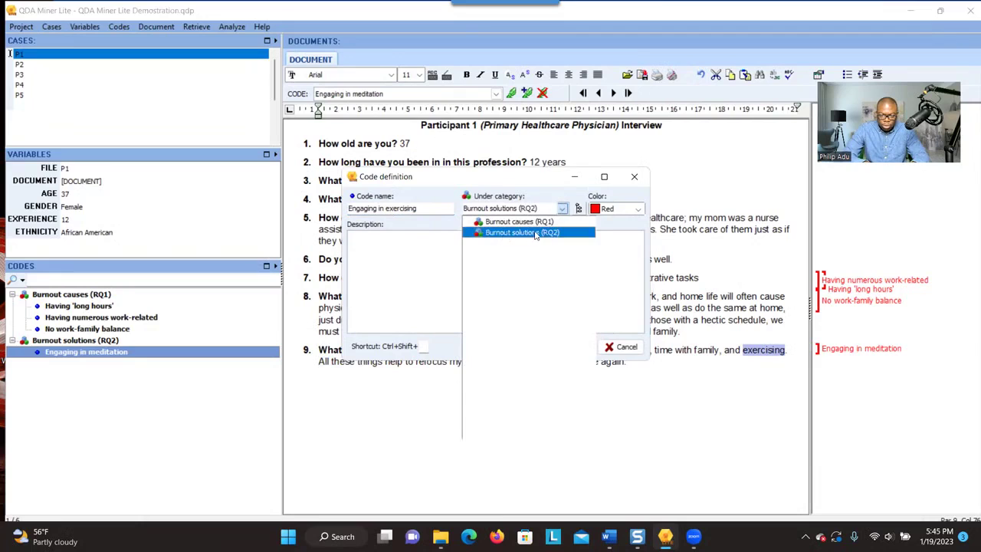
click(537, 233)
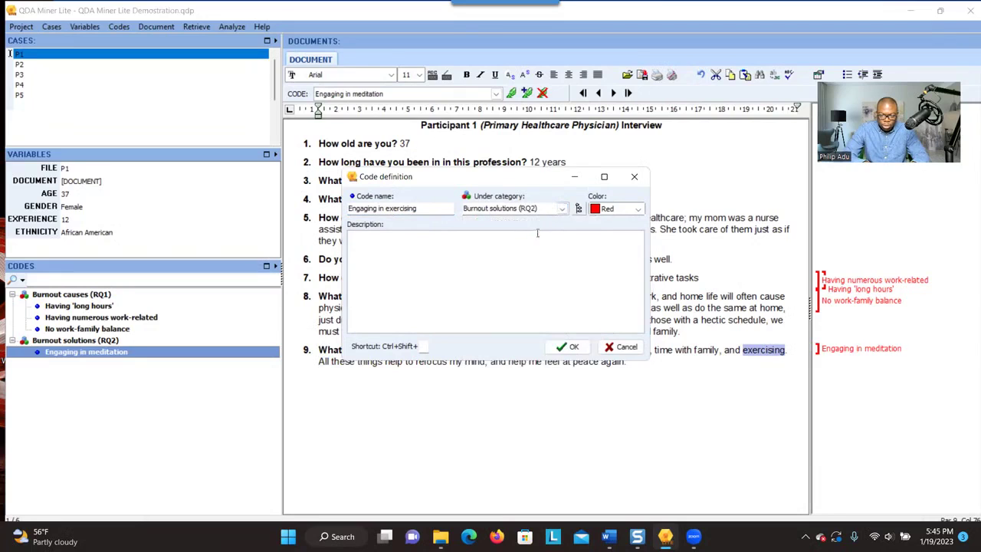
click(563, 345)
mouse_move(850, 364)
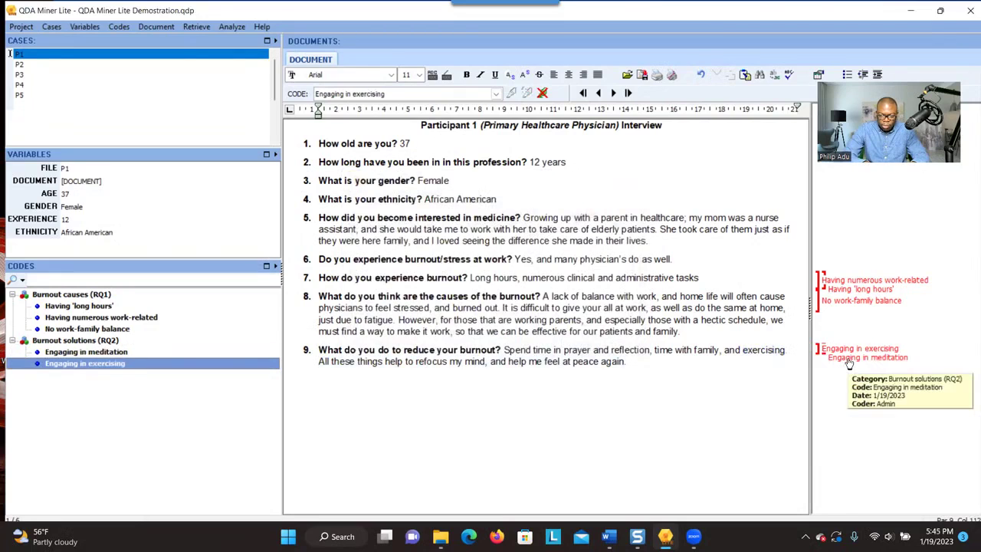
In case P2, rename the Having numerous work-related code to Having numerous work-related task and assign it to the answer 6 passage starting "Now we have"
click(67, 65)
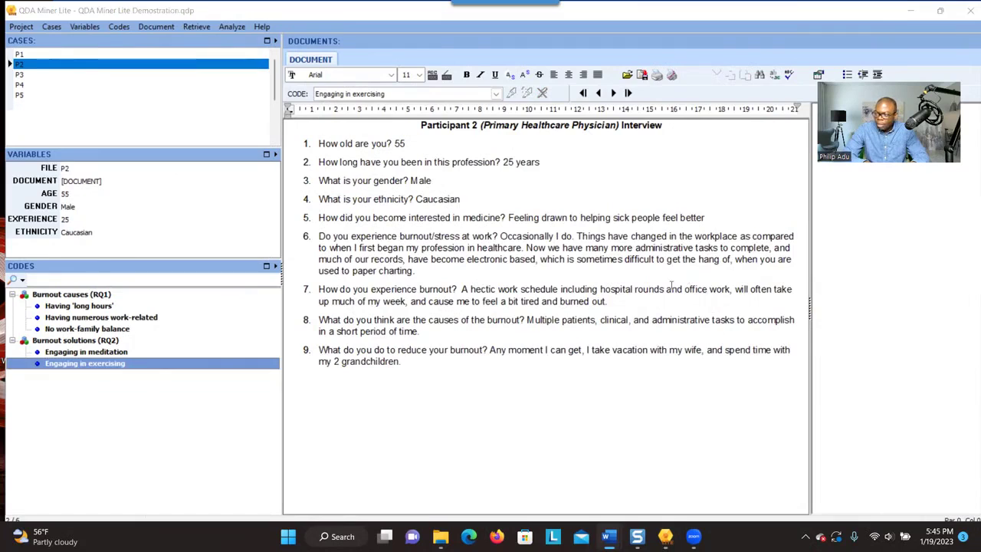
ctrl+click(565, 268)
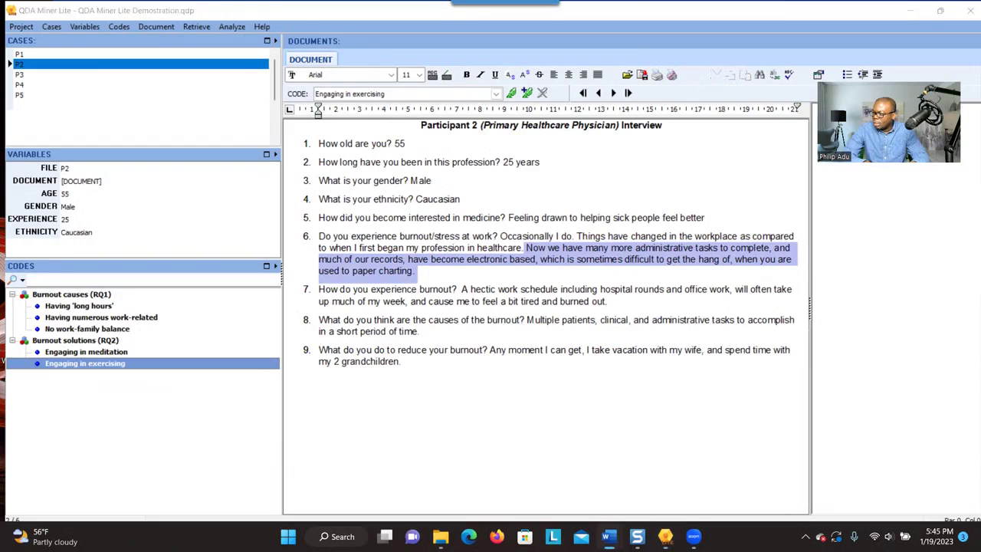
click(124, 318)
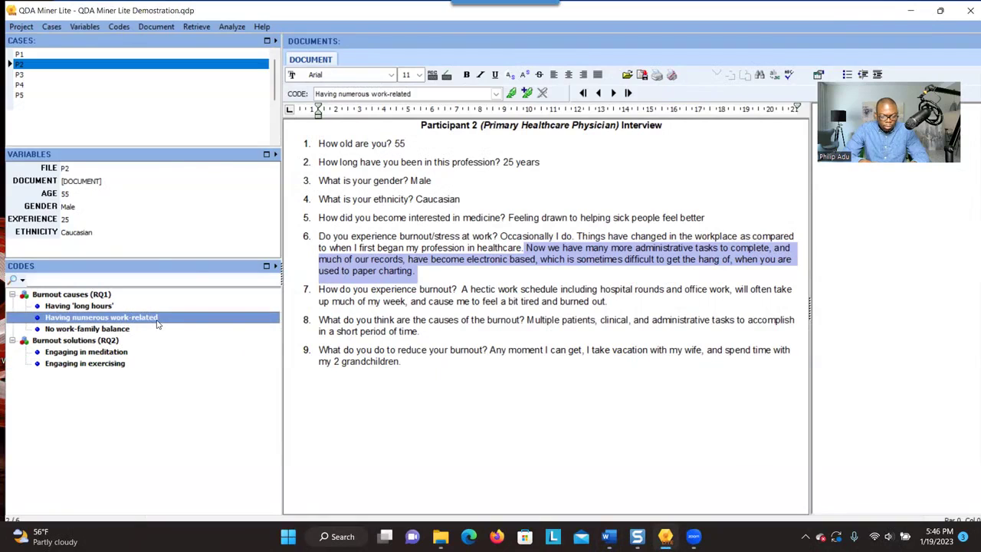
right_click(158, 322)
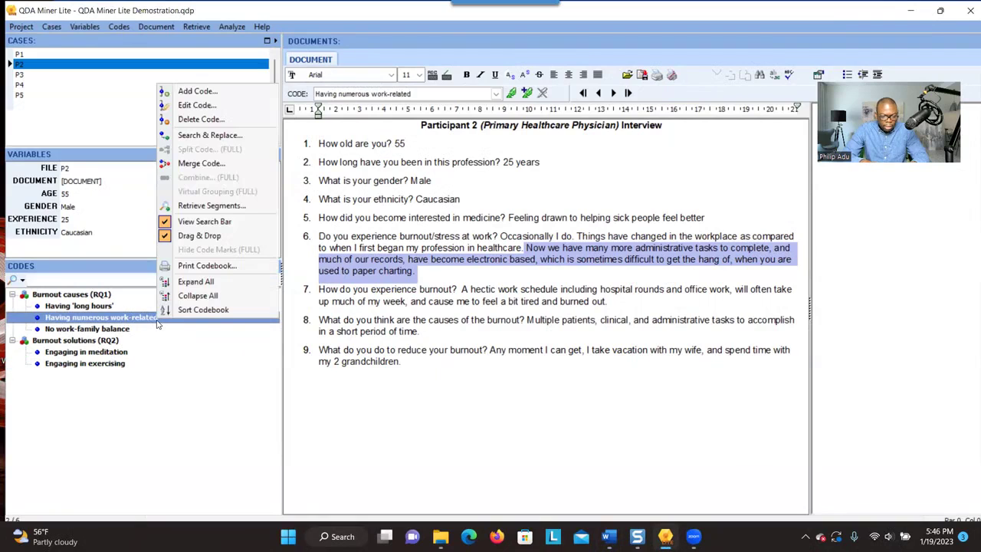
click(197, 105)
click(449, 209)
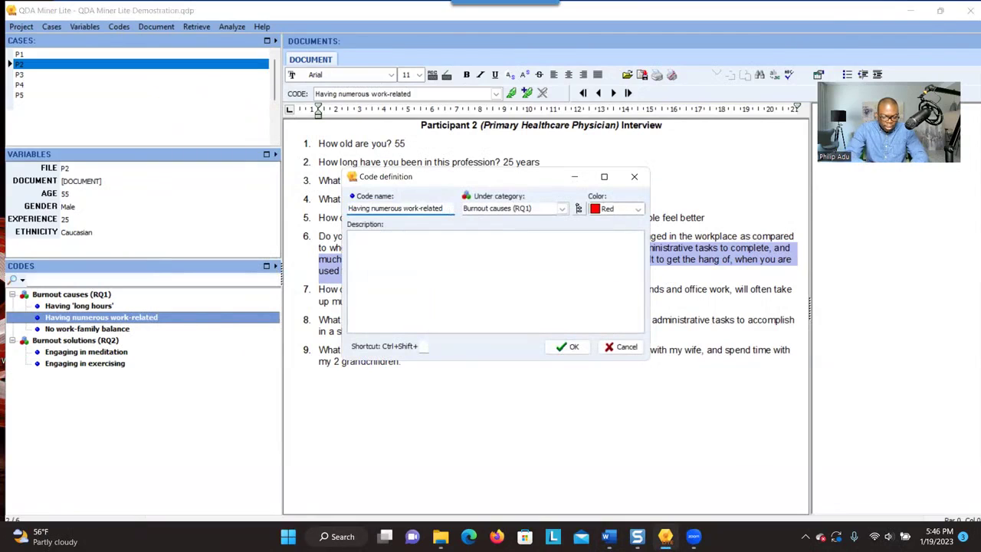
text(task)
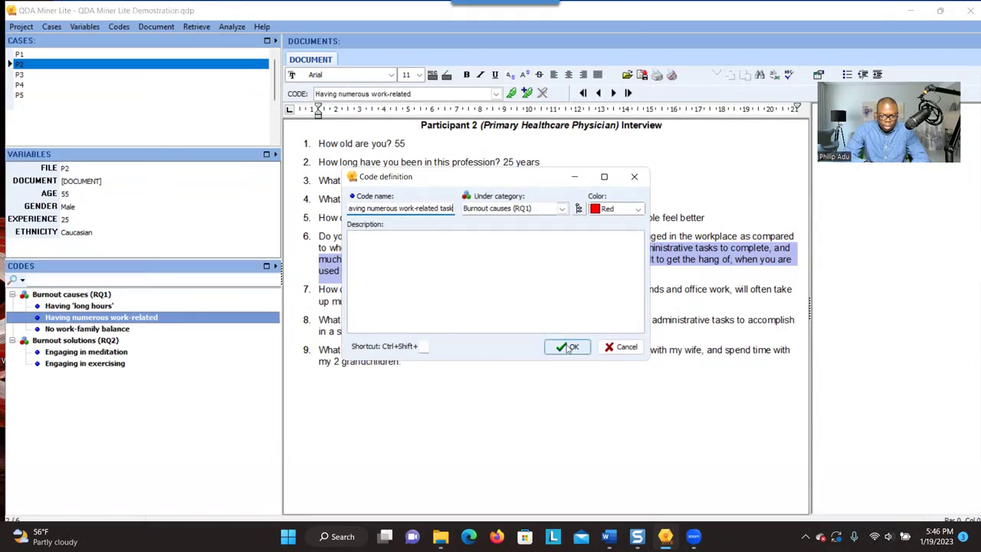
click(567, 347)
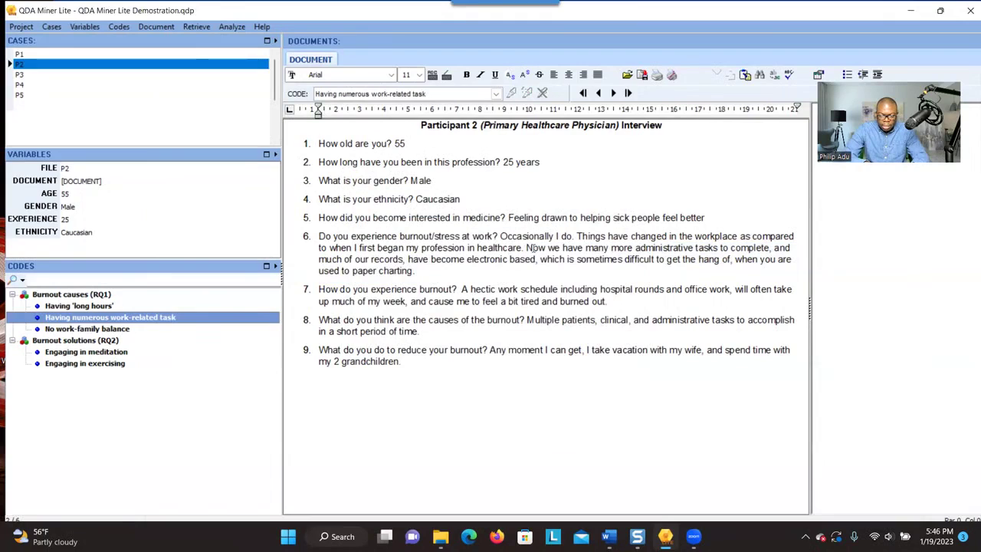
drag(527, 248, 552, 273)
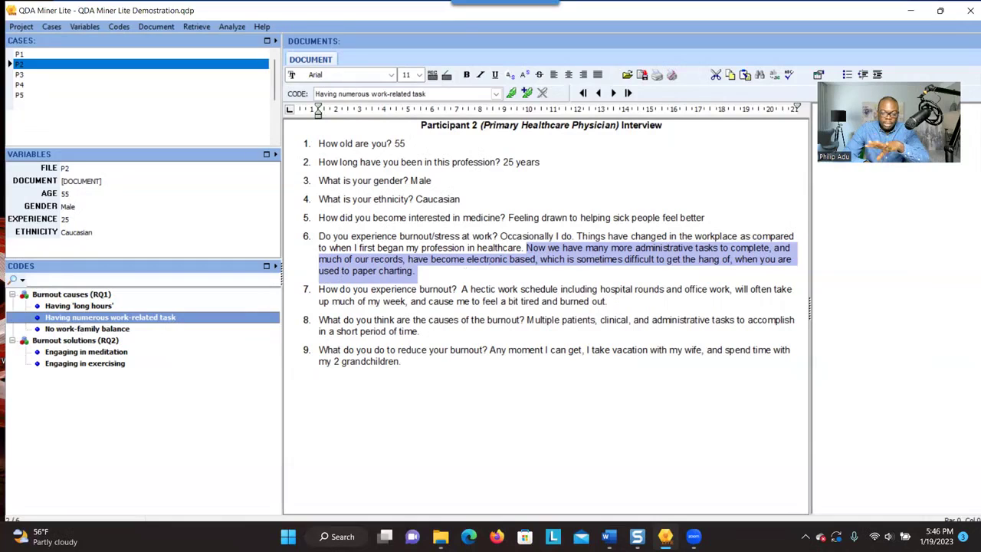
double_click(173, 317)
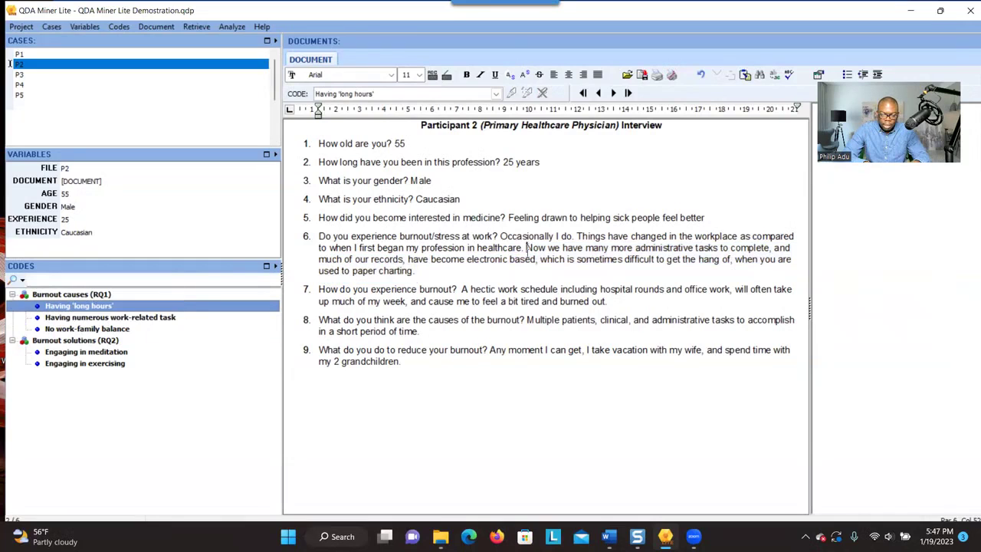
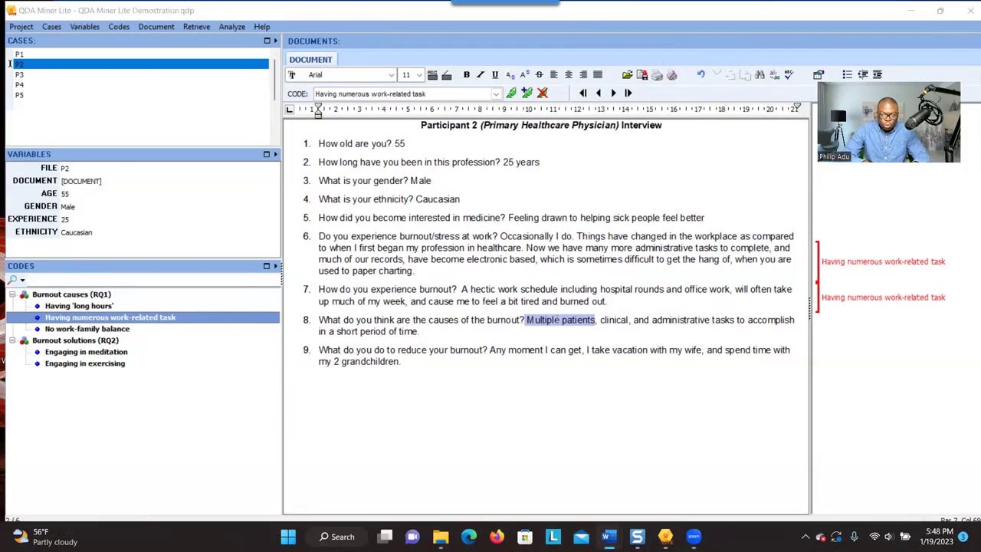
Add the code Taking care of 'multiple patients' under Burnout causes (RQ1) and assign it to "Multiple patients" in the question 8 answer
click(528, 93)
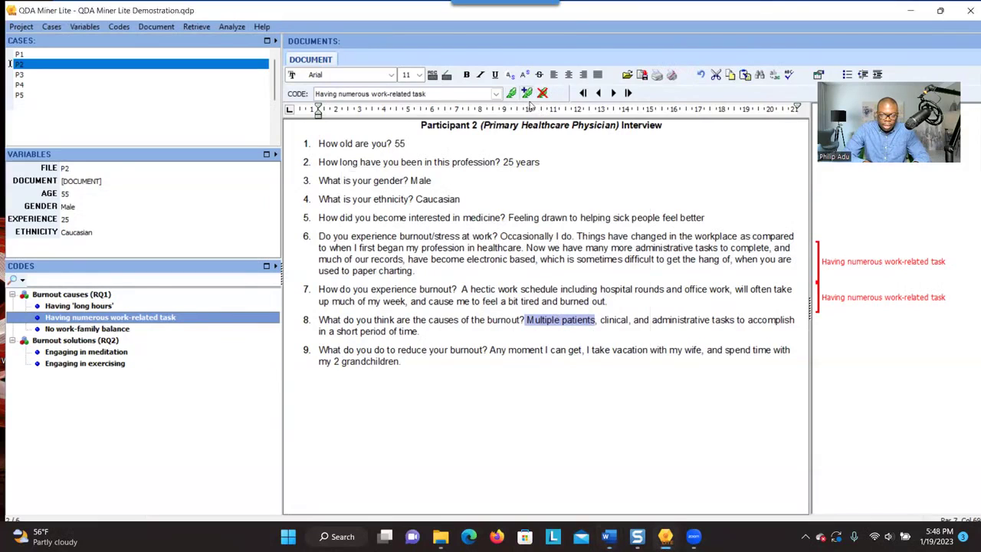
text(Taking care of multiple patients)
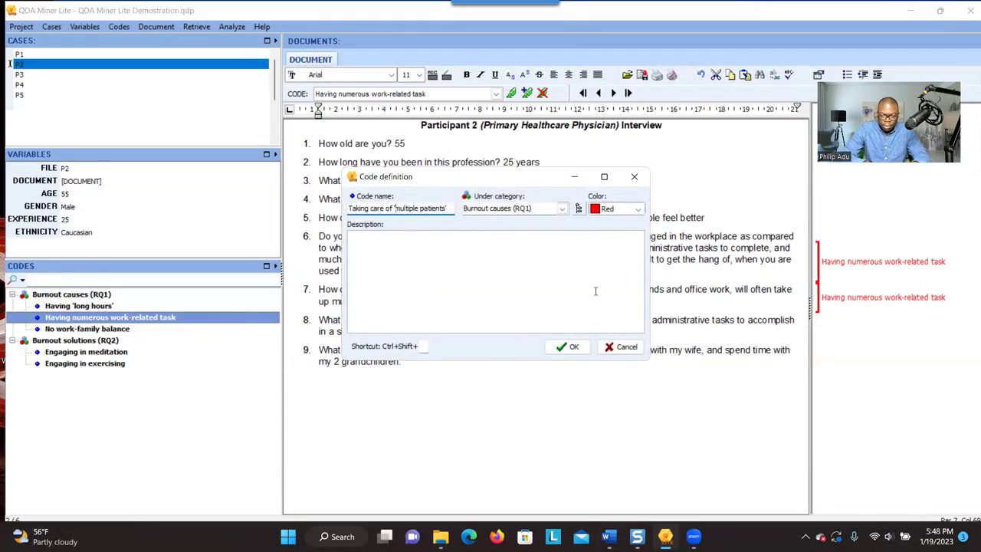
click(562, 208)
click(549, 222)
click(569, 347)
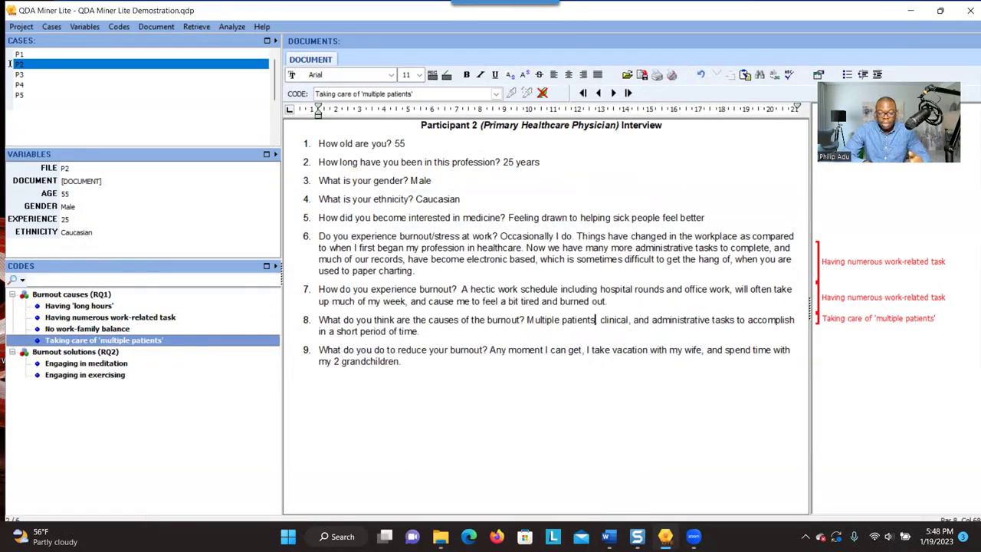
click(53, 75)
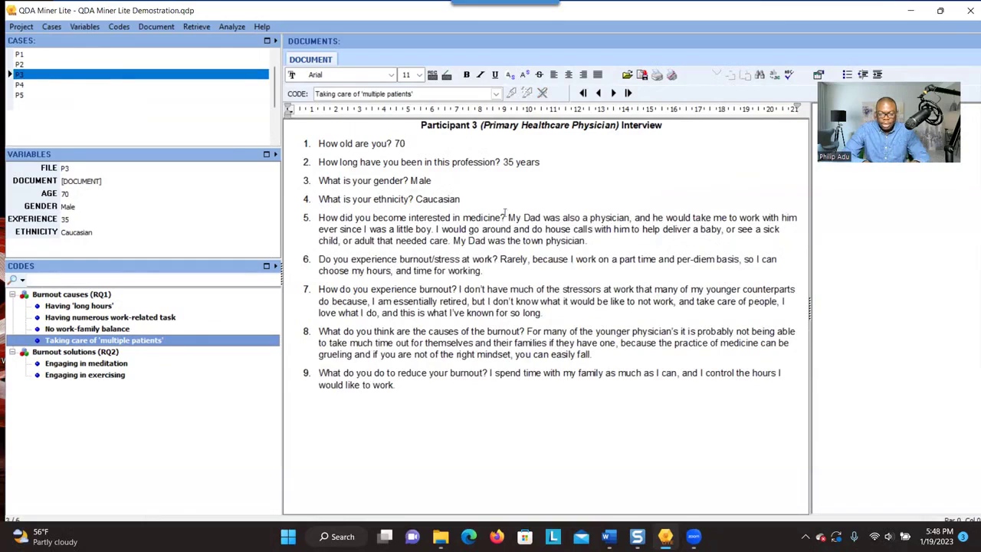
drag(507, 217, 665, 237)
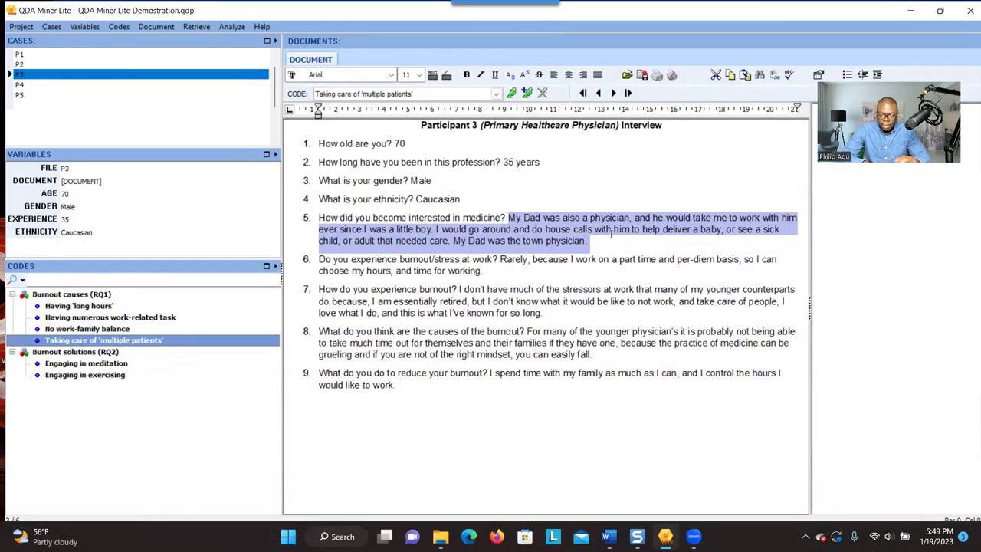
click(527, 94)
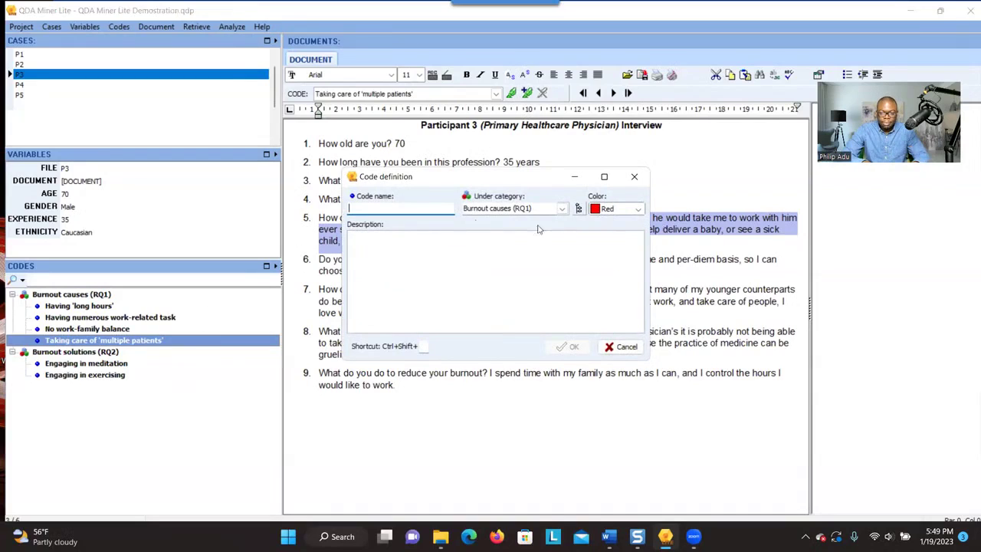
click(633, 178)
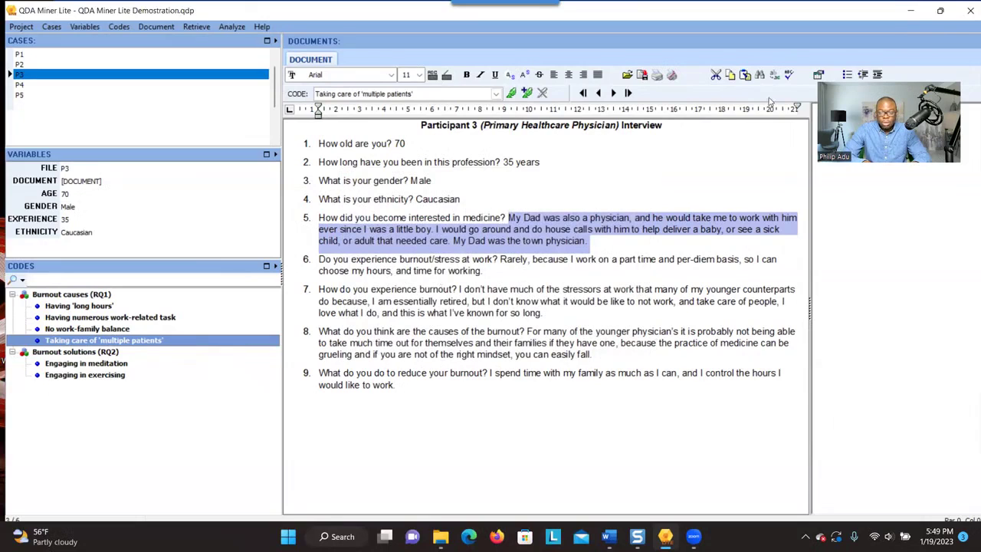
Open the fully coded project QDAProj.wpj and display case P5, browsing the codes under Burnout causes
click(34, 28)
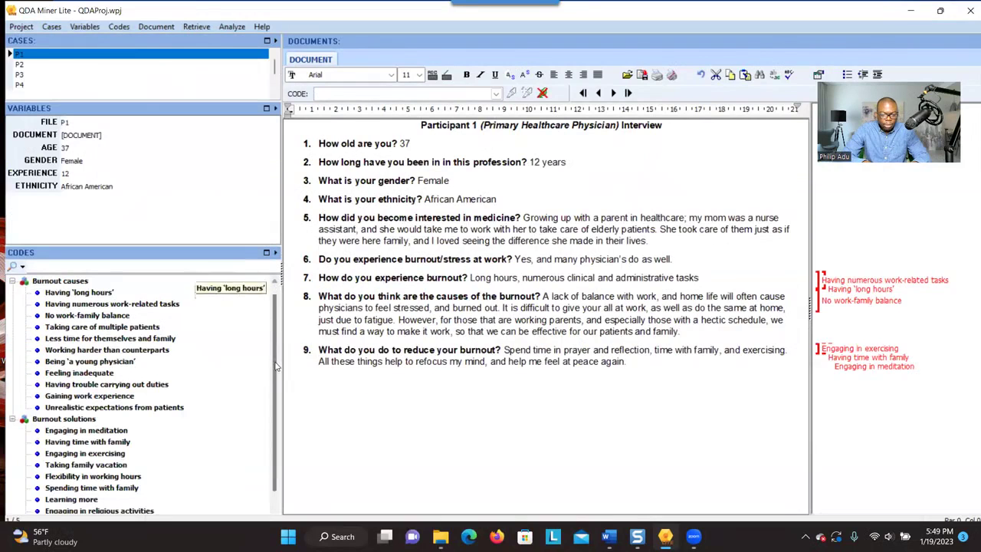
scroll(222, 313, down, 1)
scroll(222, 313, up, 1)
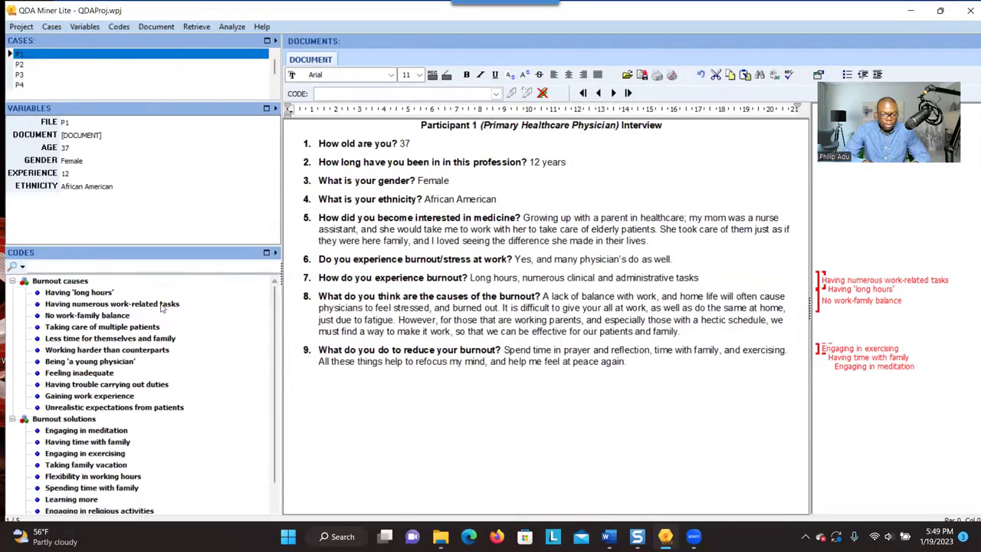
click(263, 89)
click(115, 307)
click(113, 338)
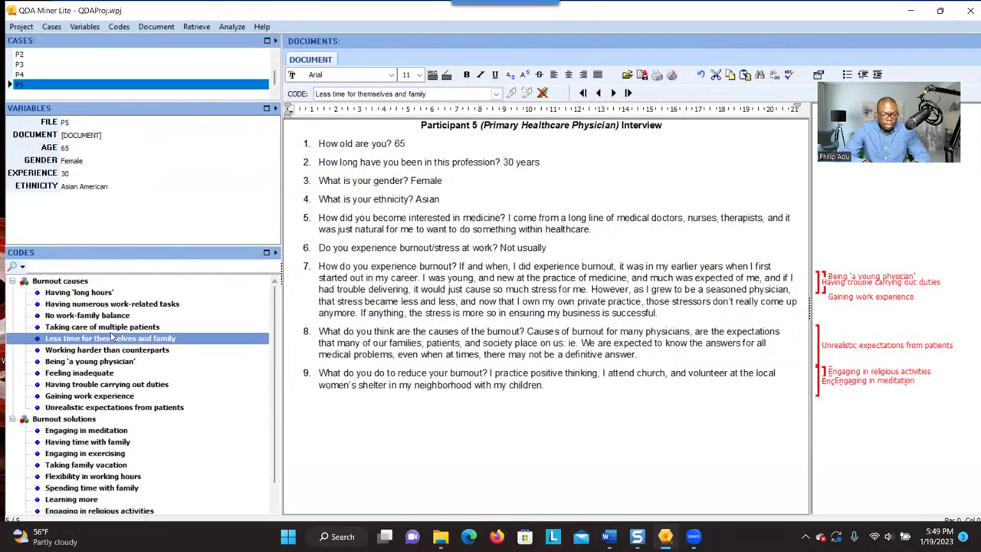
click(113, 373)
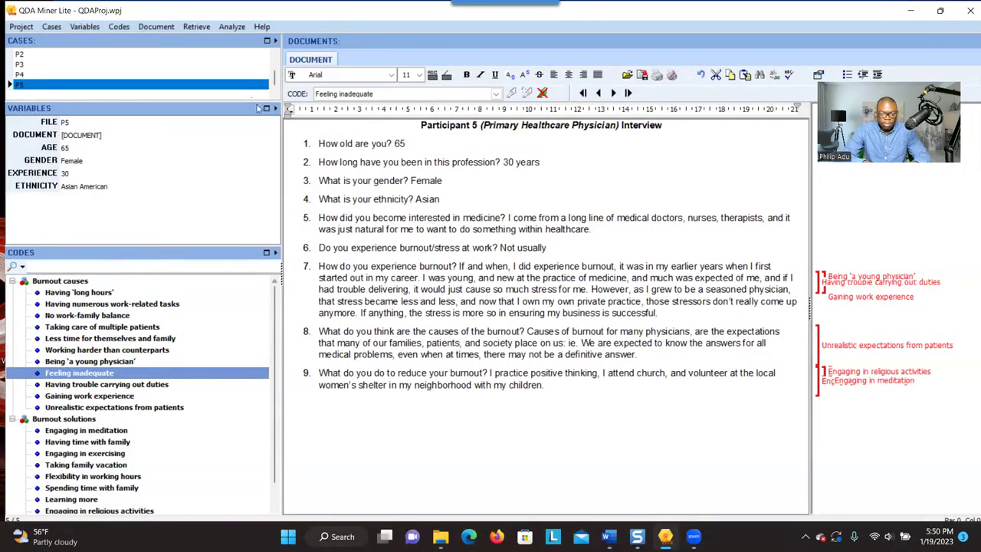
Set the display of coded text in the document to Highlight
click(164, 31)
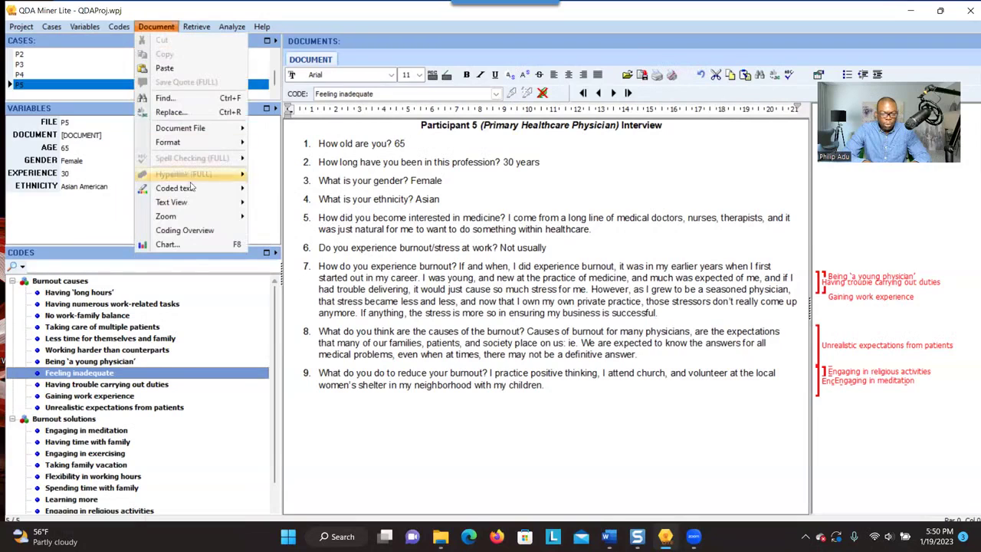
mouse_move(209, 193)
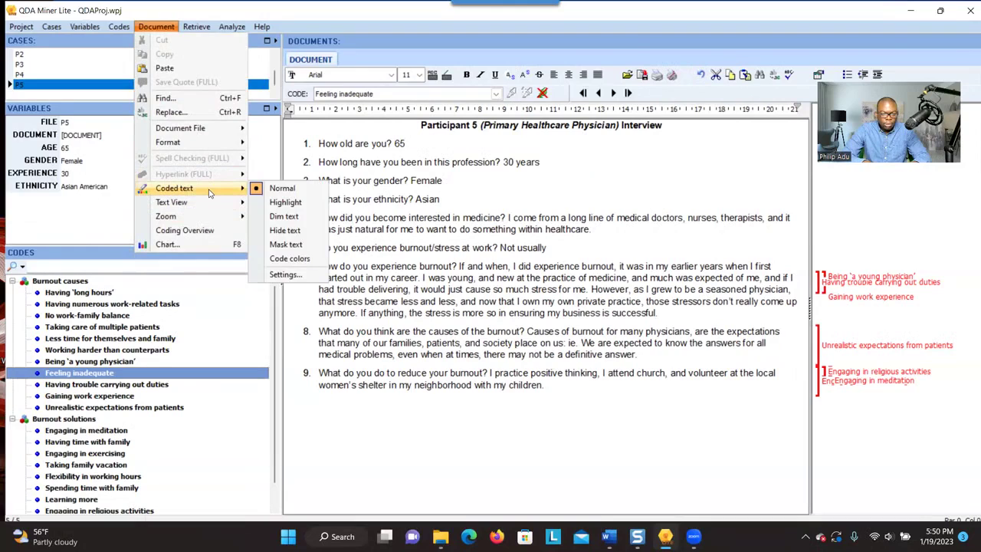
click(284, 203)
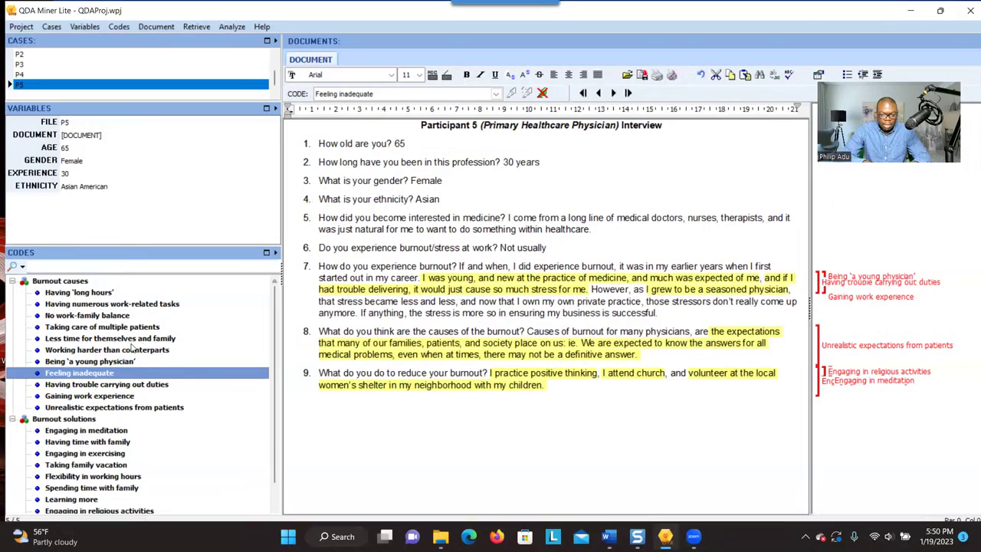
Examine the highlighted coded passages in cases P3 and P2 and the codes listed under Burnout causes and Burnout solutions
click(38, 64)
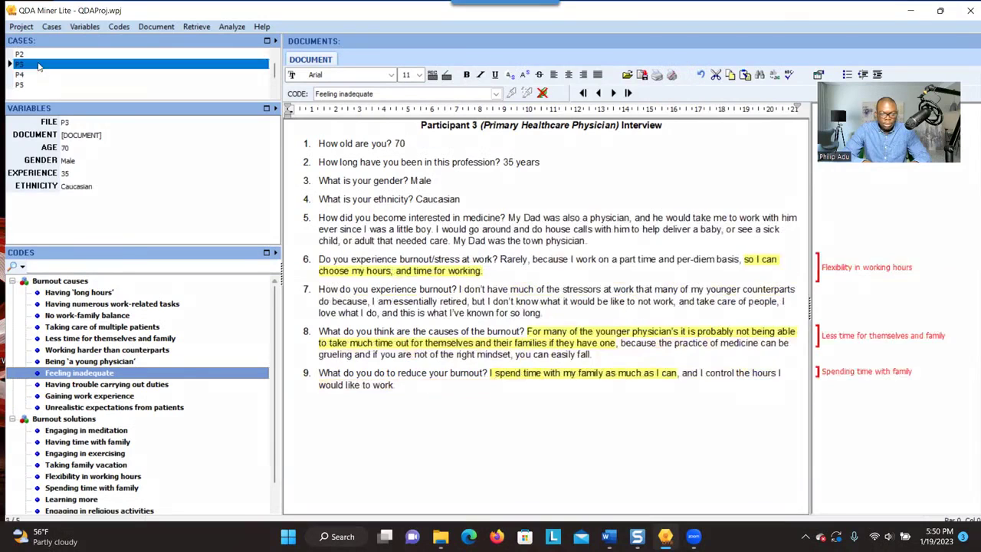
click(30, 54)
click(109, 374)
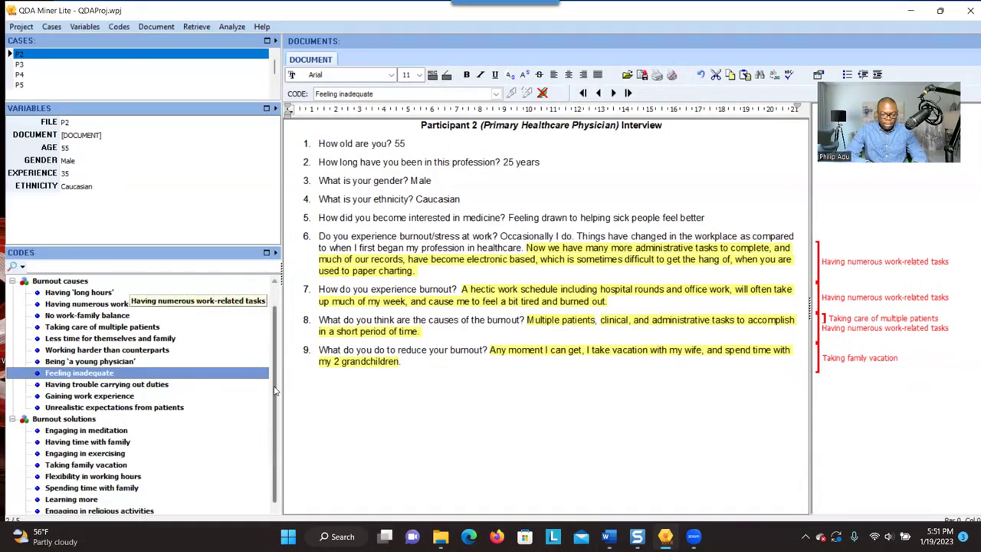
scroll(275, 392, down, 1)
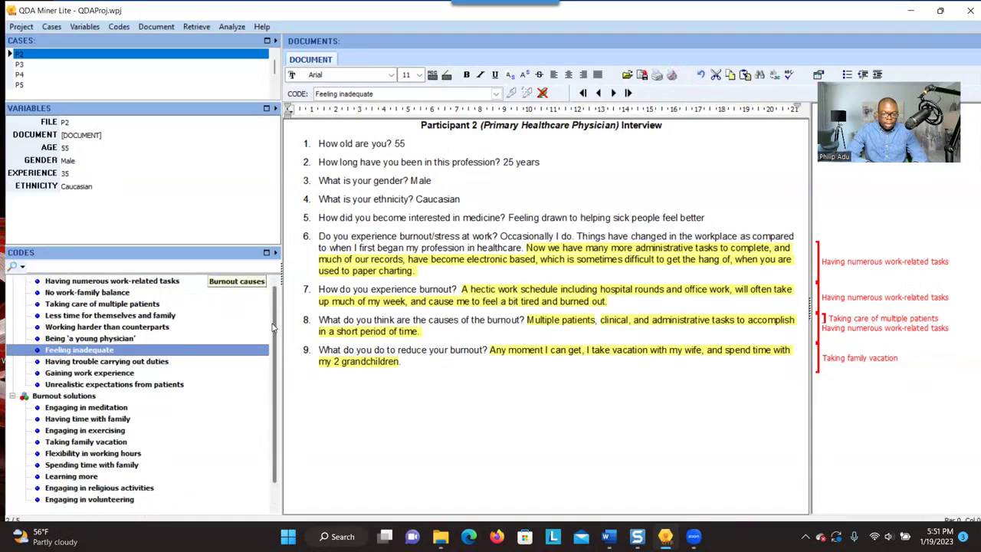
scroll(275, 328, up, 1)
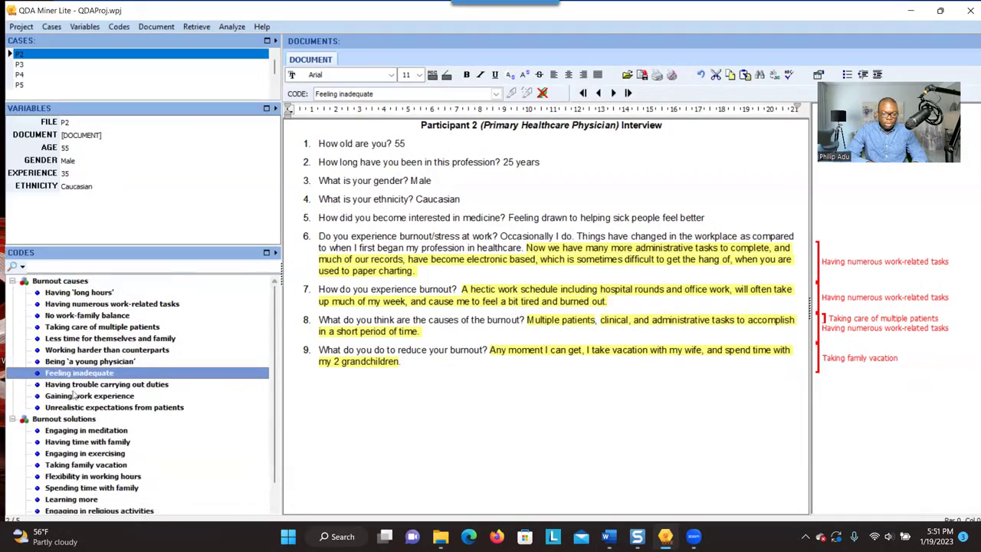